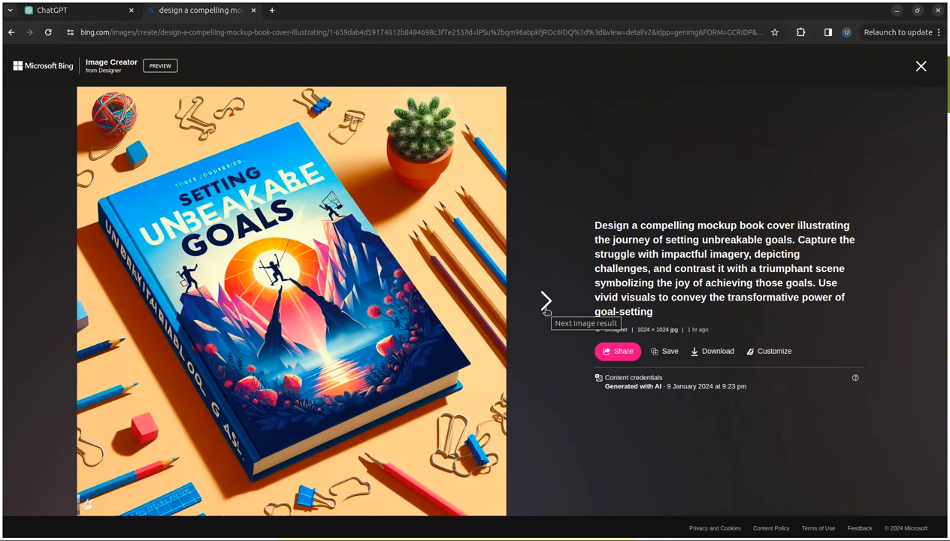
Browse the enlarged mockup covers generated from the "journey of setting unbreakable goals" prompt through to the last image.
click(546, 301)
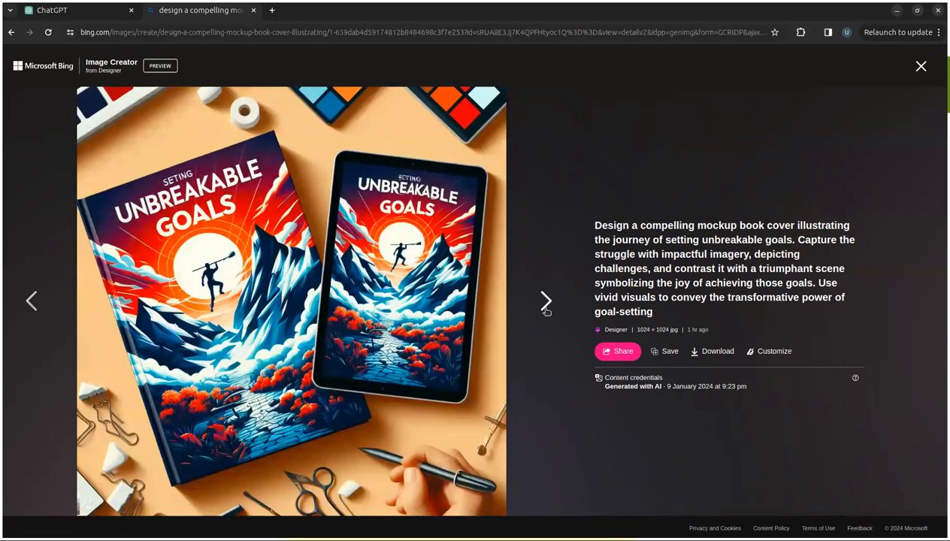
click(546, 310)
click(547, 310)
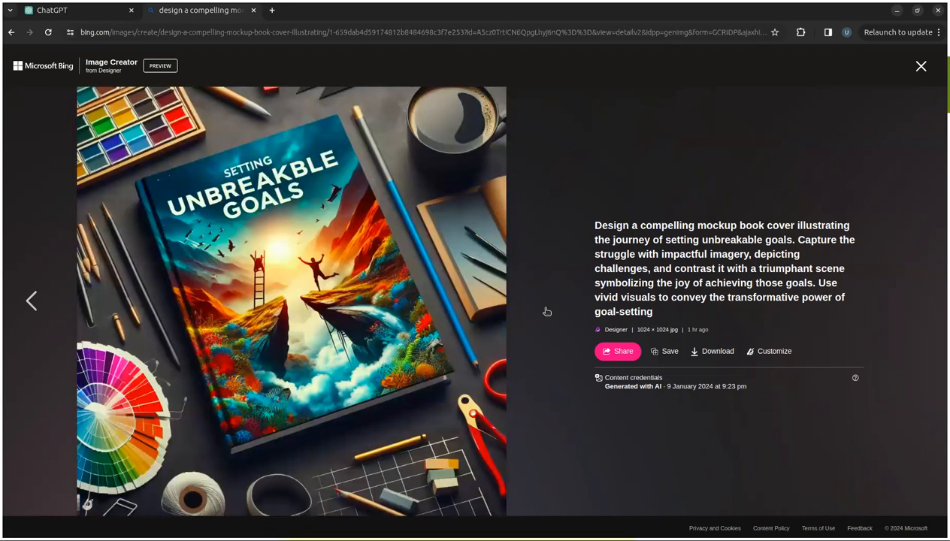
click(546, 310)
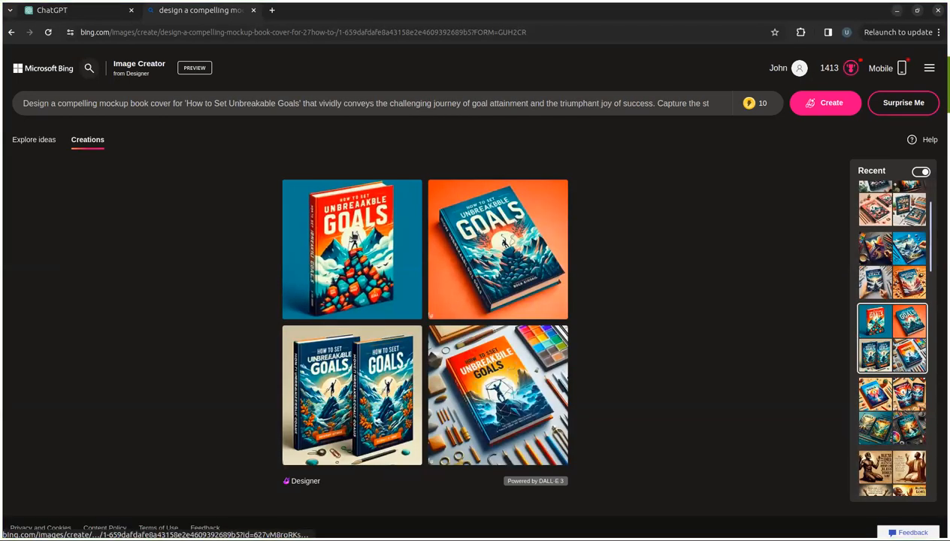
View each of the four covers in the "How to Set Unbreakable Goals" set at full size, and return to the set.
click(353, 236)
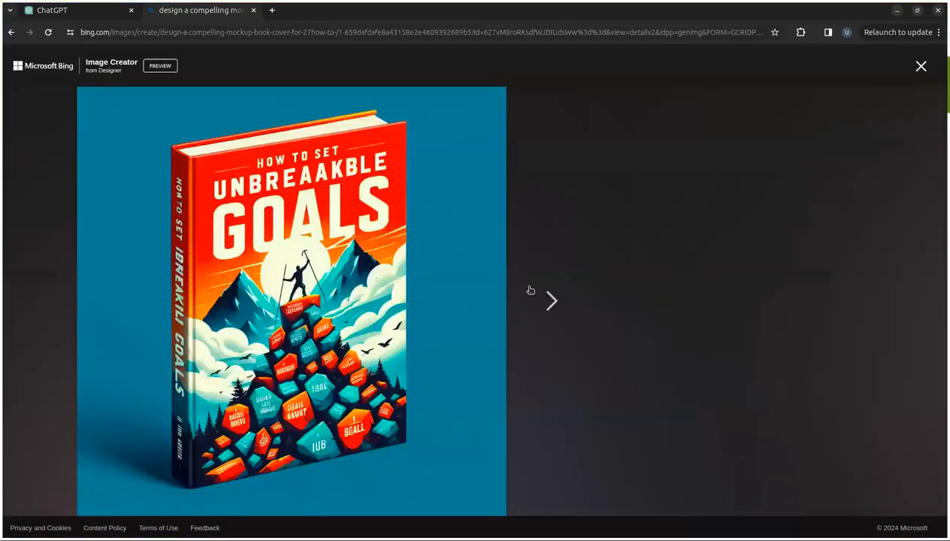
click(546, 299)
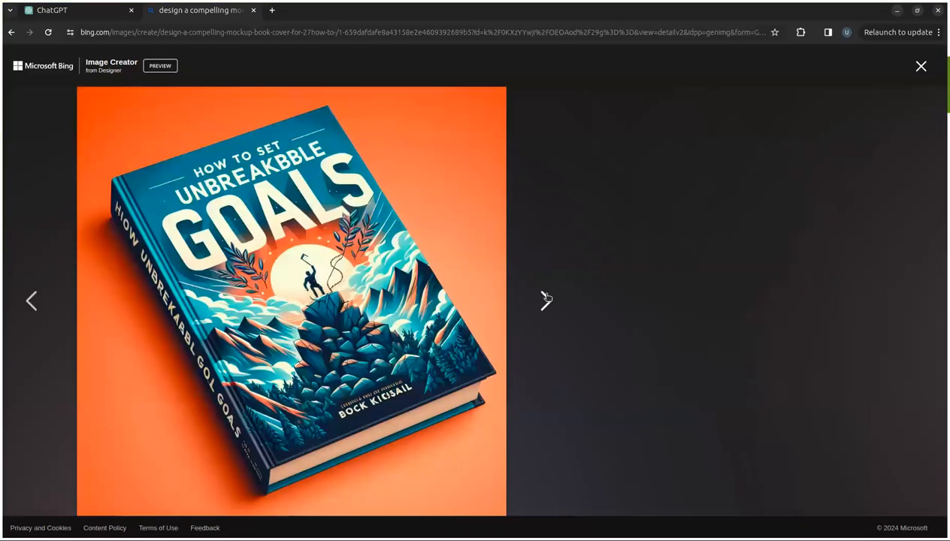
click(546, 299)
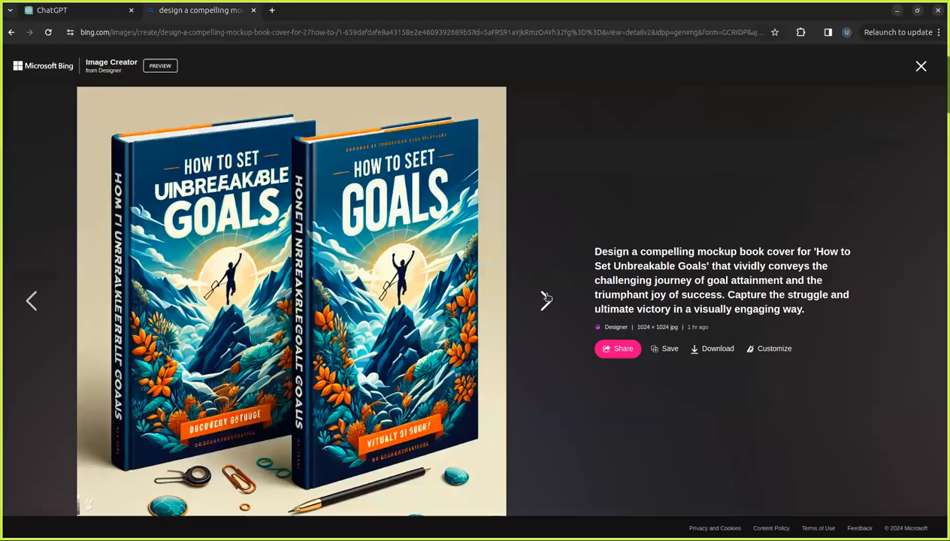
click(546, 299)
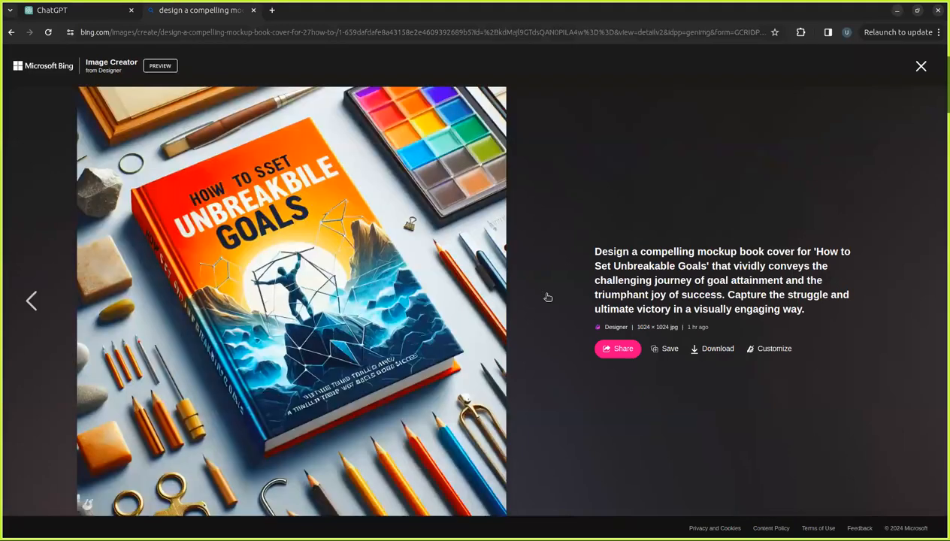
click(548, 297)
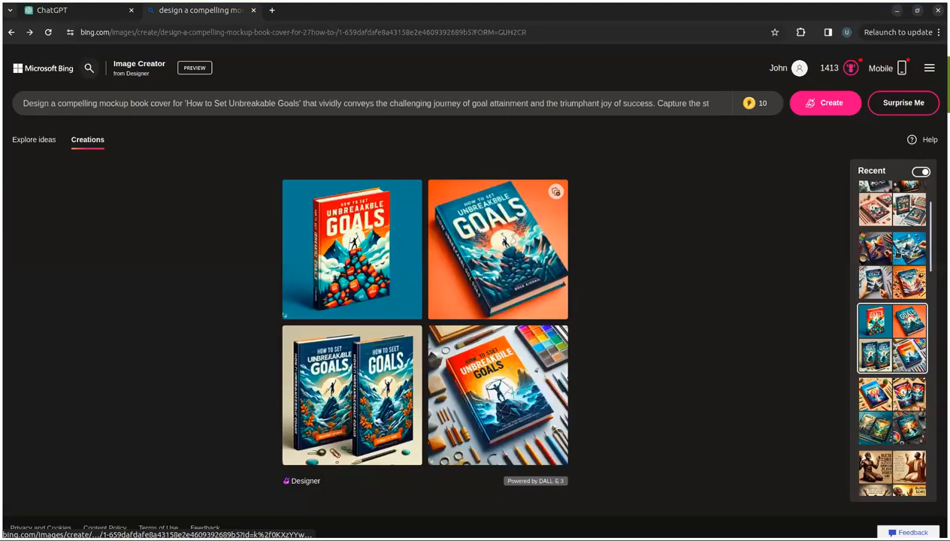
Open the recent "Craft a dynamic mockup book cover" creation and examine its covers enlarged, returning to the image set.
click(896, 259)
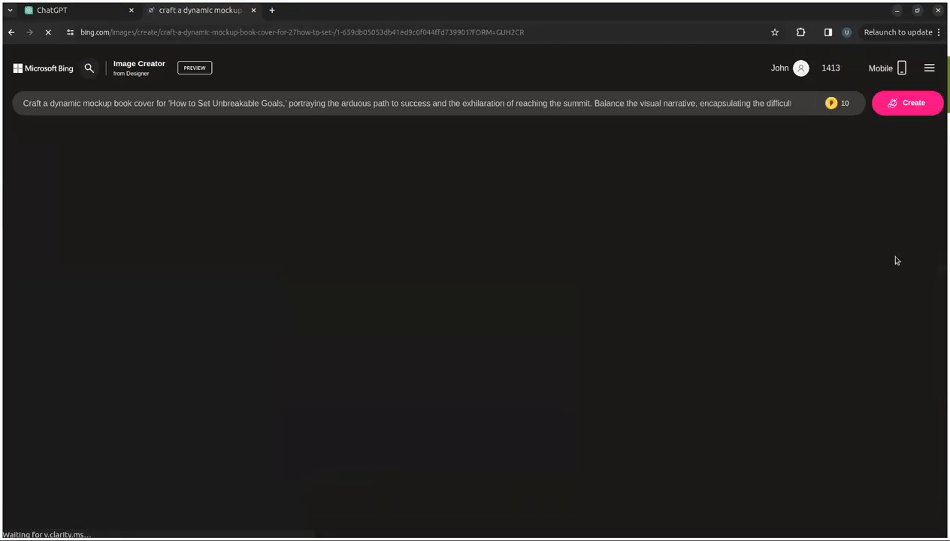
click(373, 226)
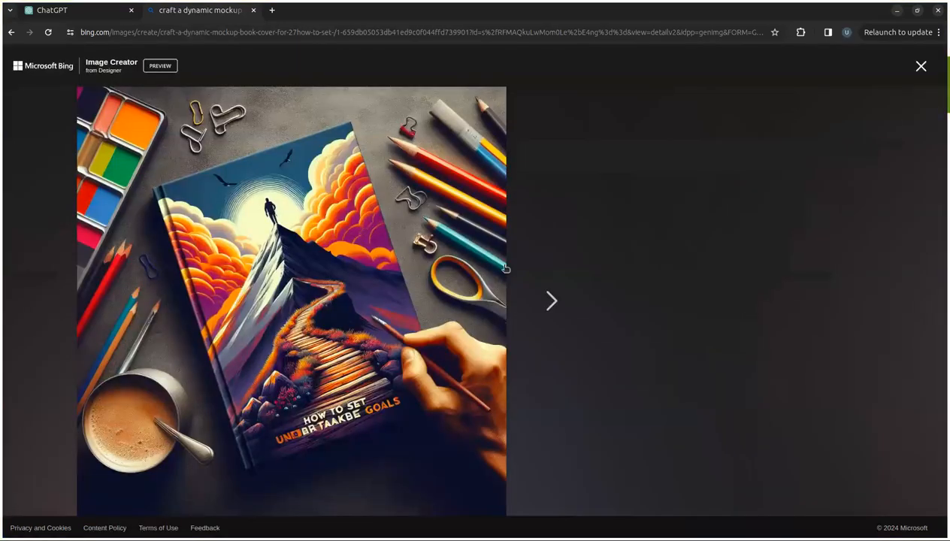
click(546, 301)
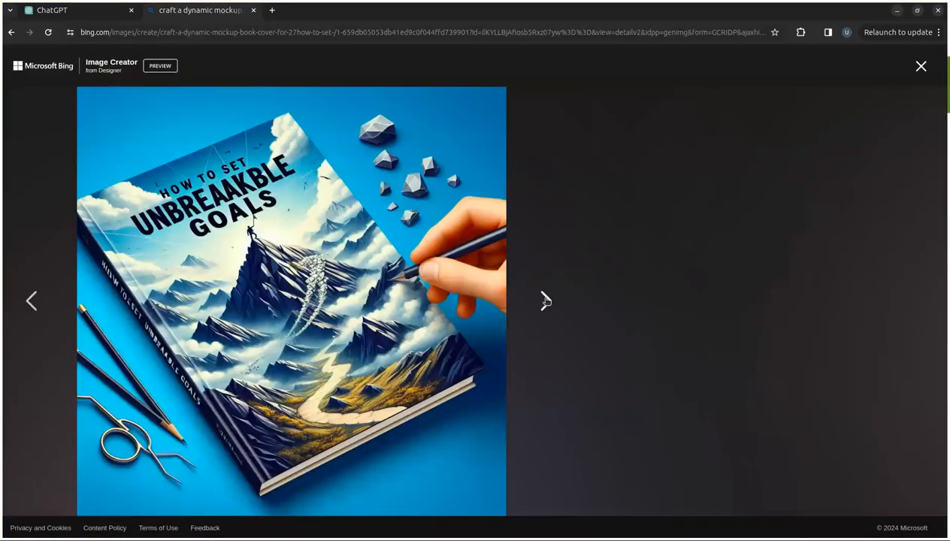
click(546, 302)
click(546, 301)
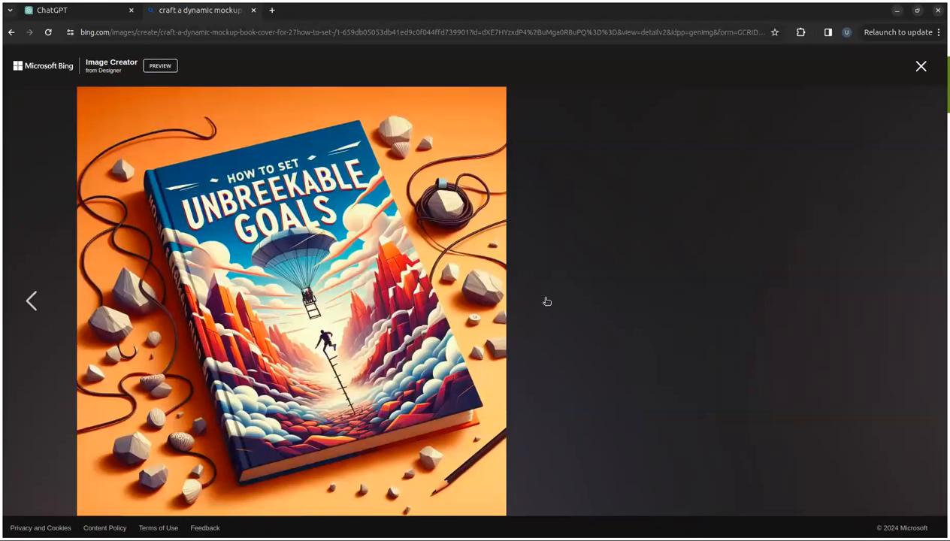
click(45, 153)
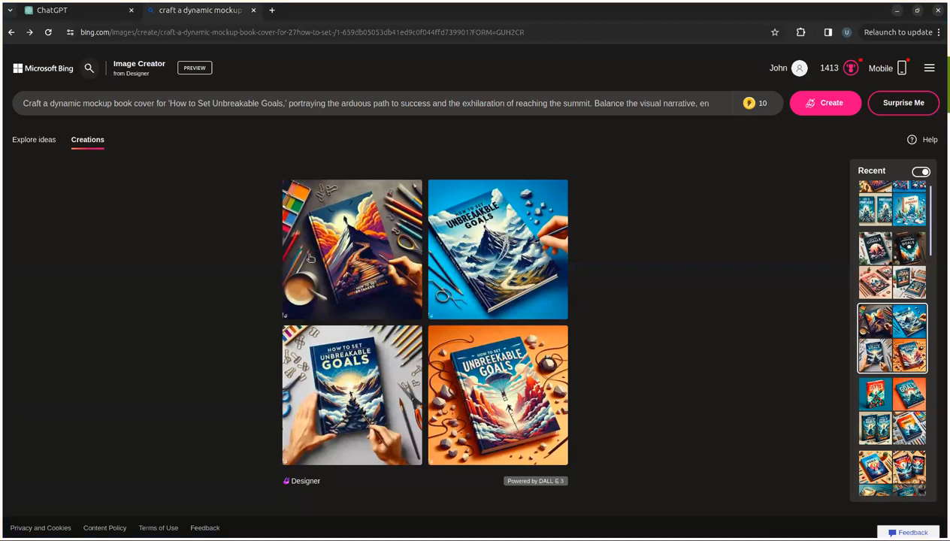
click(310, 260)
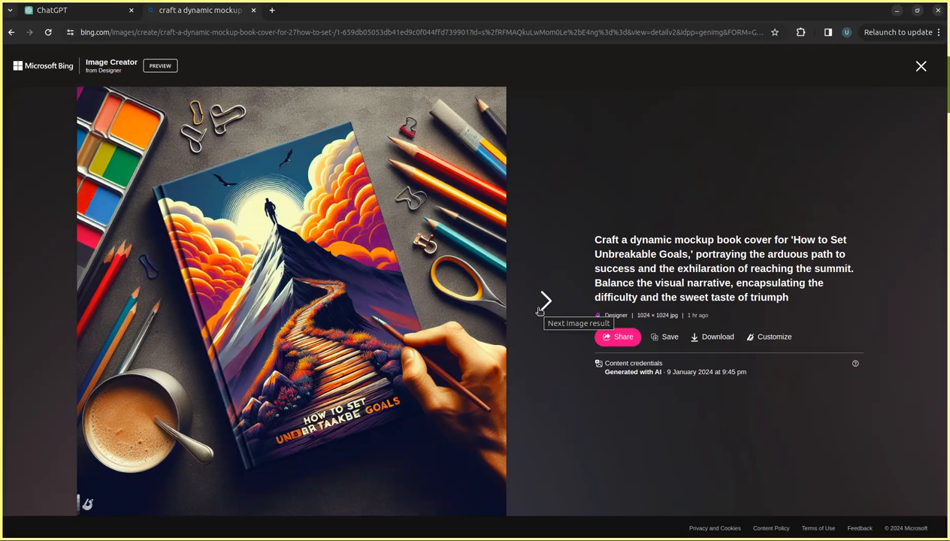
key(Escape)
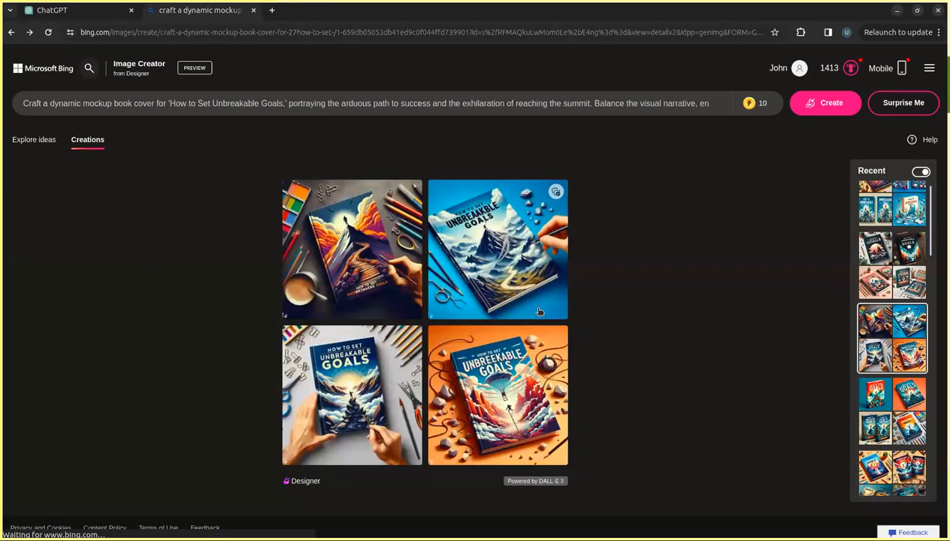
In ChatGPT, draft a request for a Bing image prompt, maximum 300 characters, for a mockup book cover on How to set unbreakable goals, showing struggle and achievement.
click(68, 17)
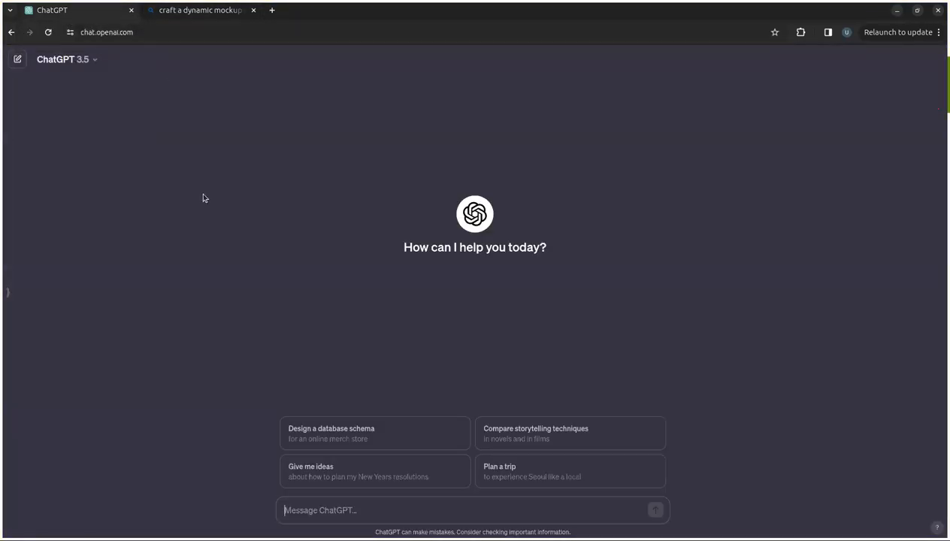
click(310, 514)
text(Write a prompt for bing image creator on a A Mockup book cover on How to set unbreakable goals. Show how hard it is to achieve a goal and how nice it is when you achieve it. Prompt not more than 300 characters.)
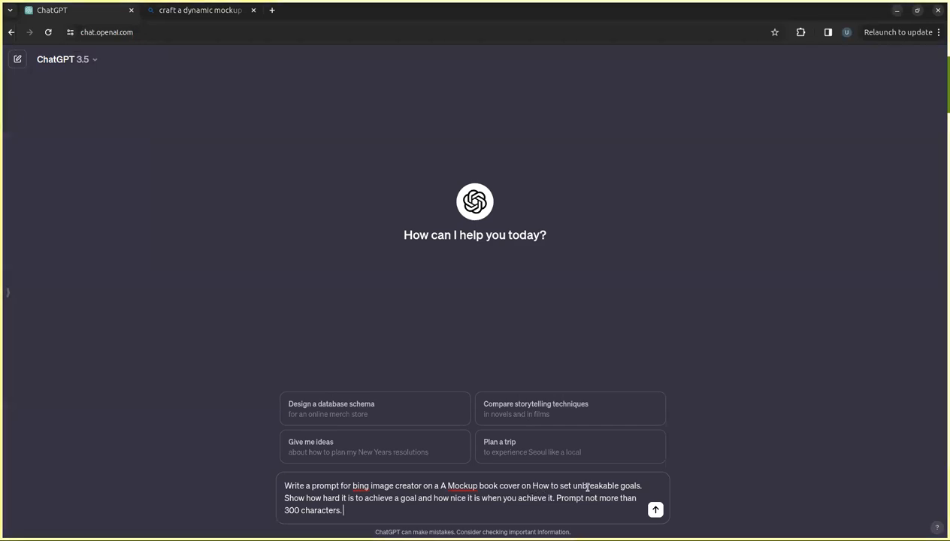
Enclose the book title "How to set unbreakable goals" in quotation marks and send the request.
click(533, 483)
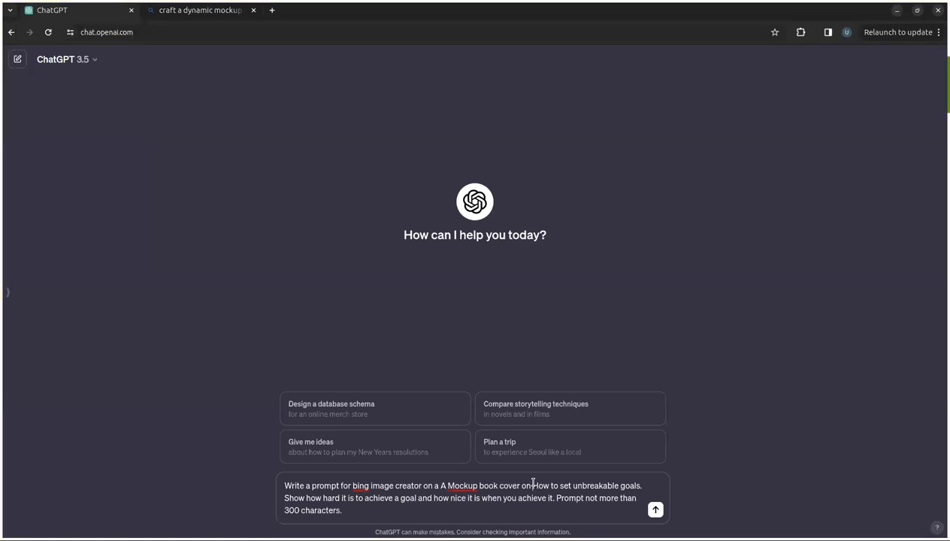
text(")
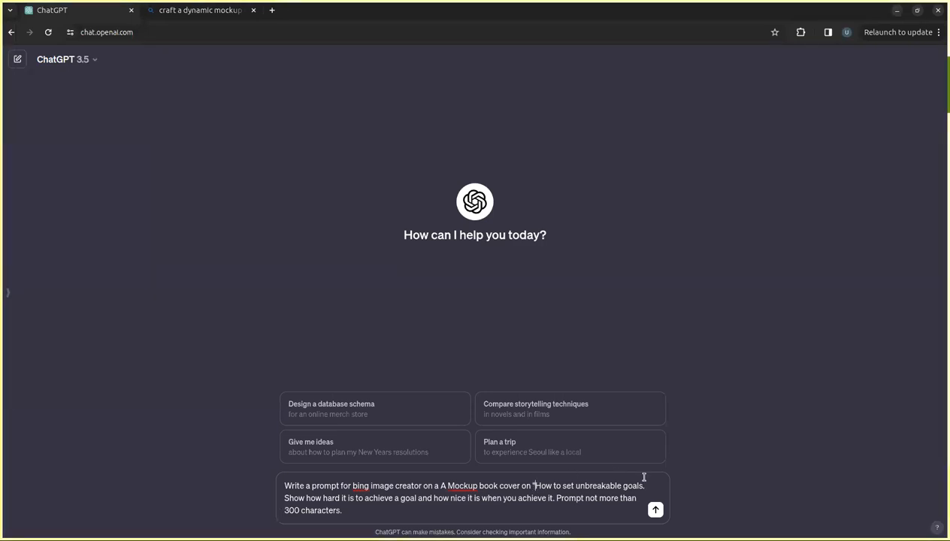
click(644, 486)
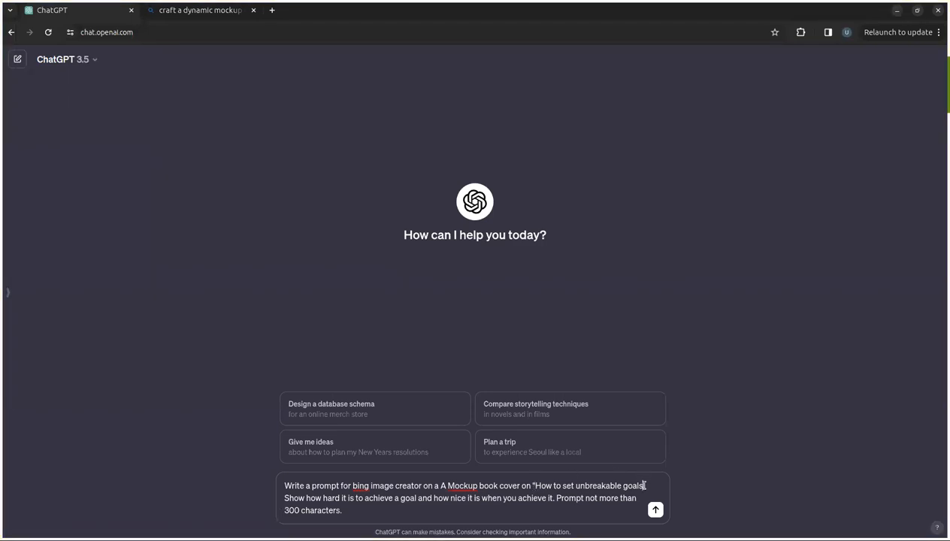
text(")
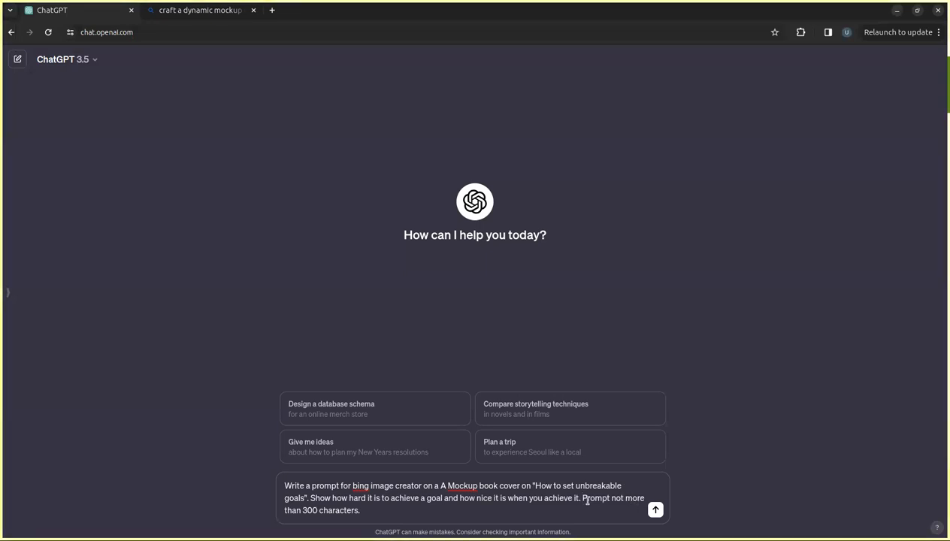
click(655, 509)
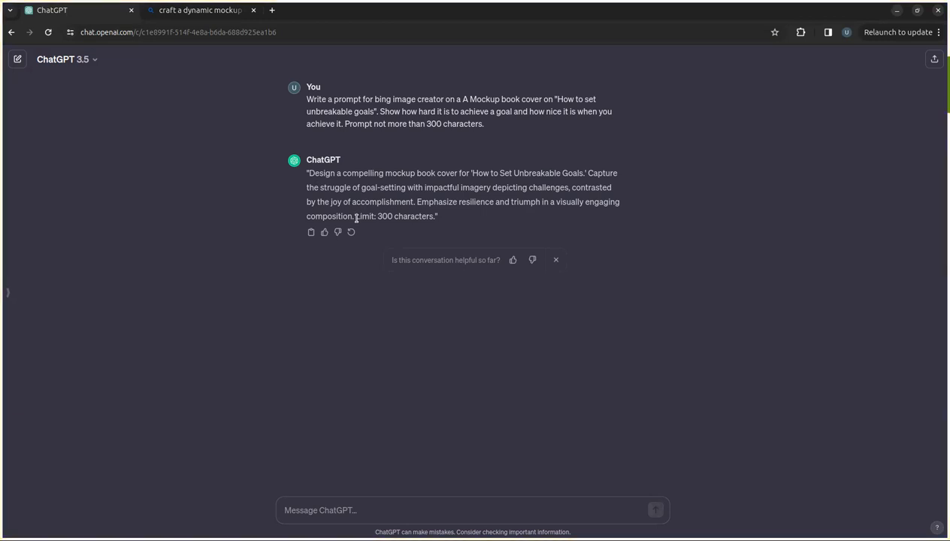
drag(356, 217, 399, 186)
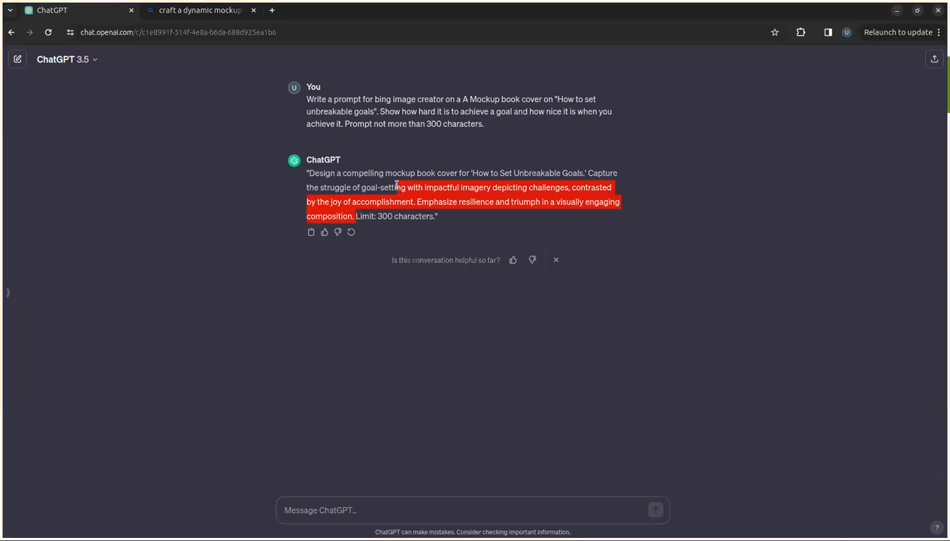
drag(394, 185, 411, 218)
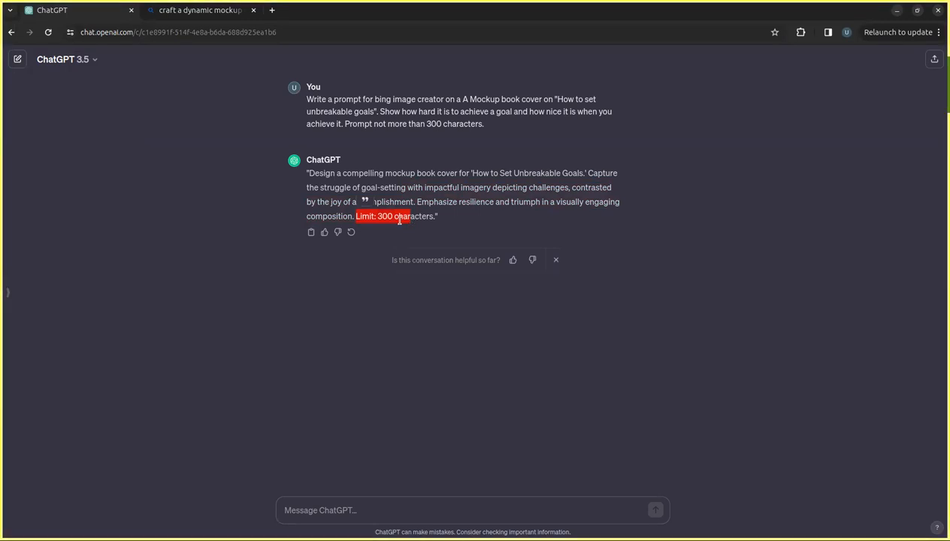
click(458, 233)
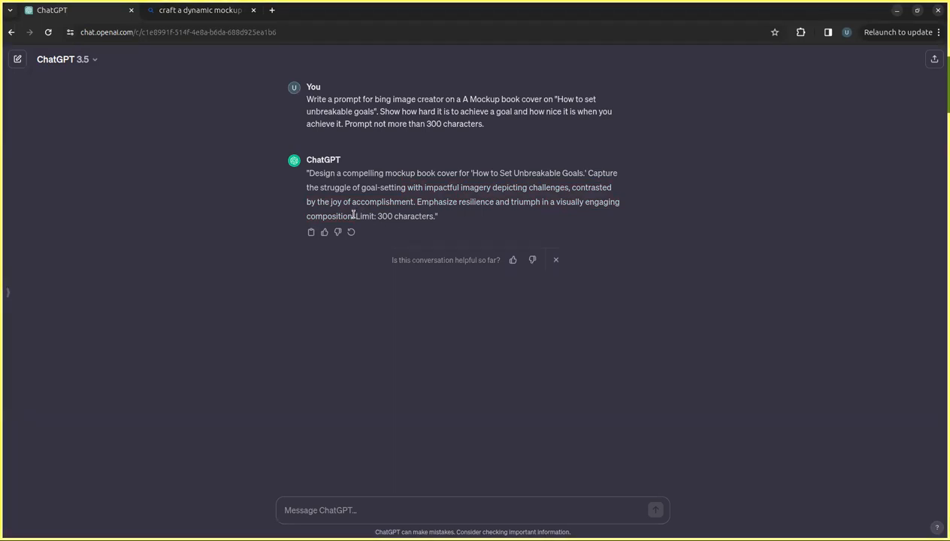
Copy ChatGPT's generated prompt from "Design a compelling" to "composition.", leaving out the quotation marks and the character limit note.
drag(355, 215, 309, 176)
right_click(309, 176)
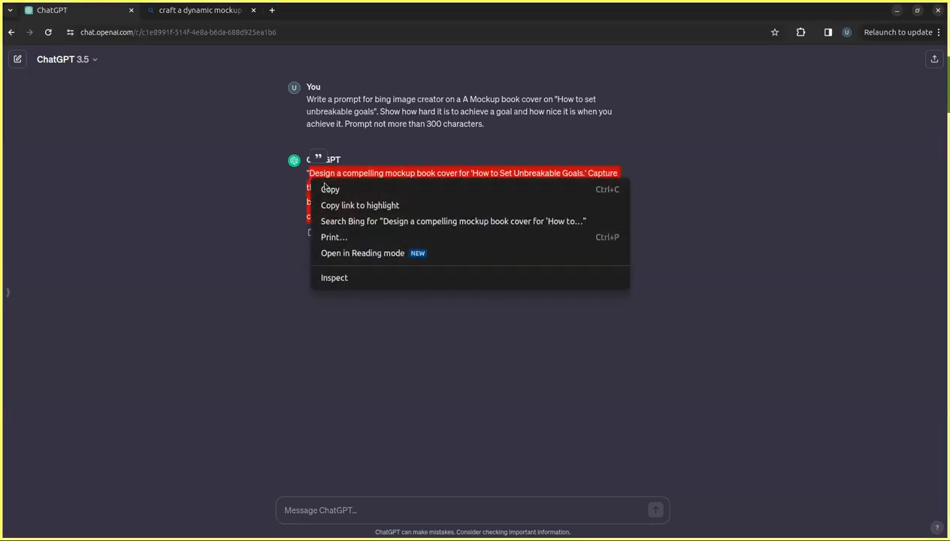
click(328, 186)
Switch to Bing Image Creator, replace the existing prompt with the copied one and generate the images.
click(208, 15)
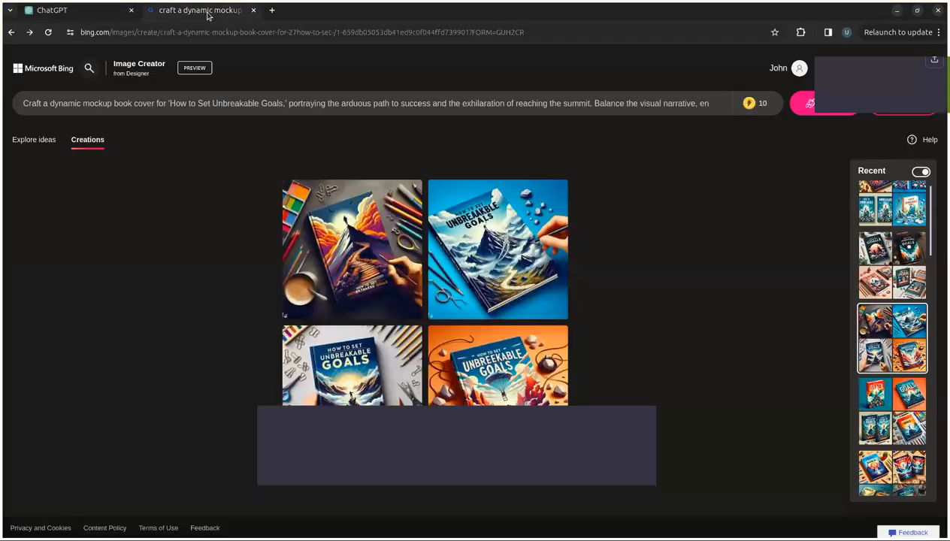
triple_click(148, 106)
key(ctrl+v)
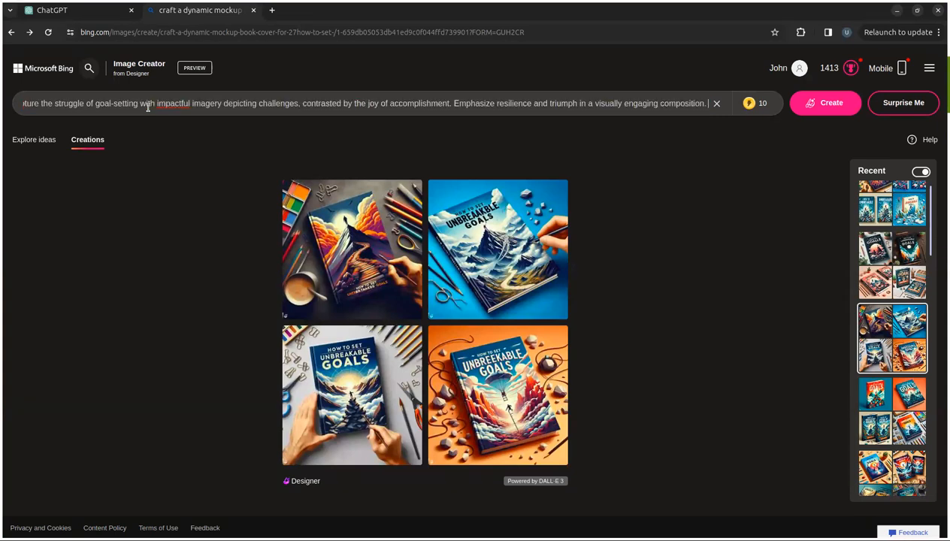
click(805, 113)
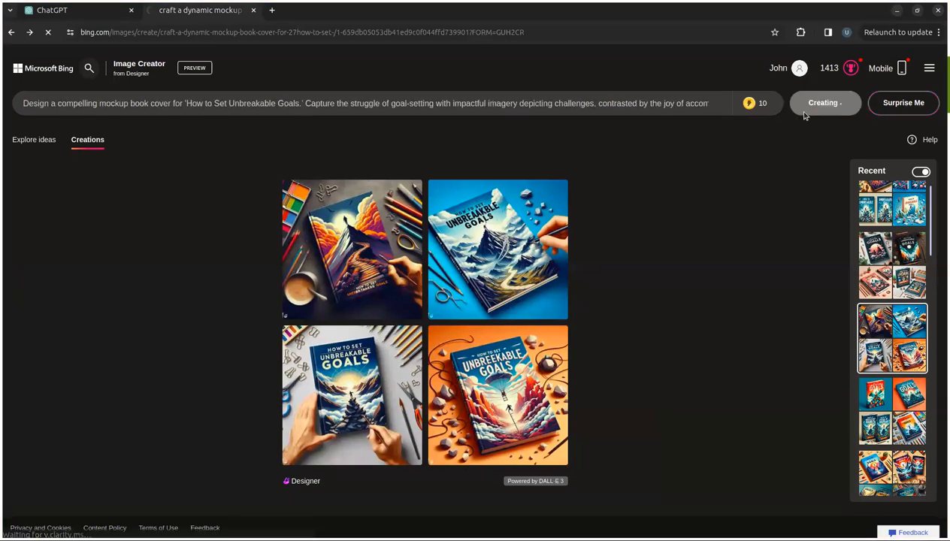
Return to ChatGPT and regenerate the response to get another version of the book cover prompt.
click(86, 15)
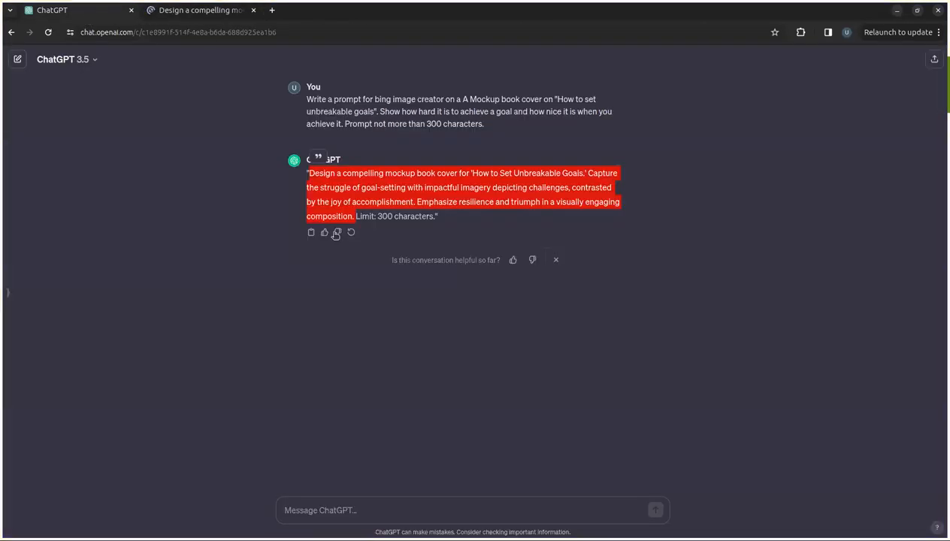
click(292, 309)
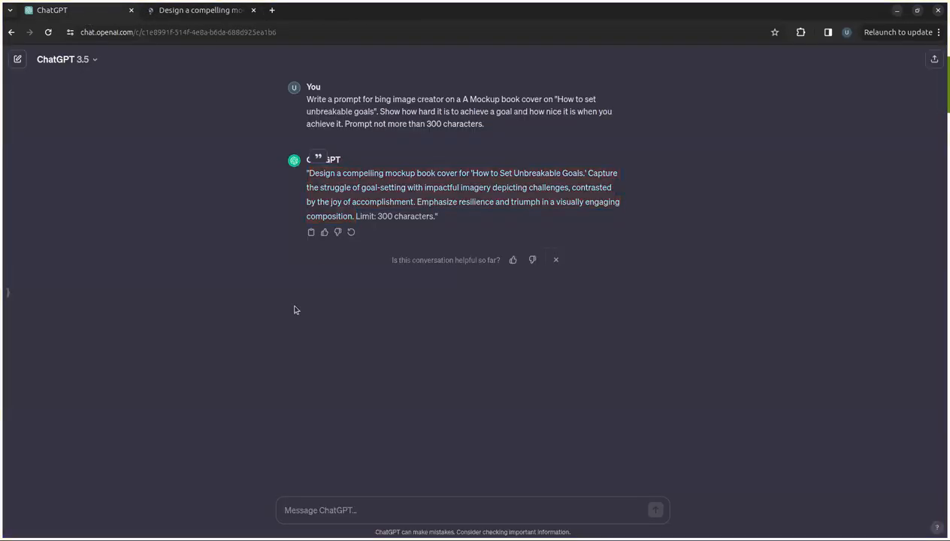
click(350, 231)
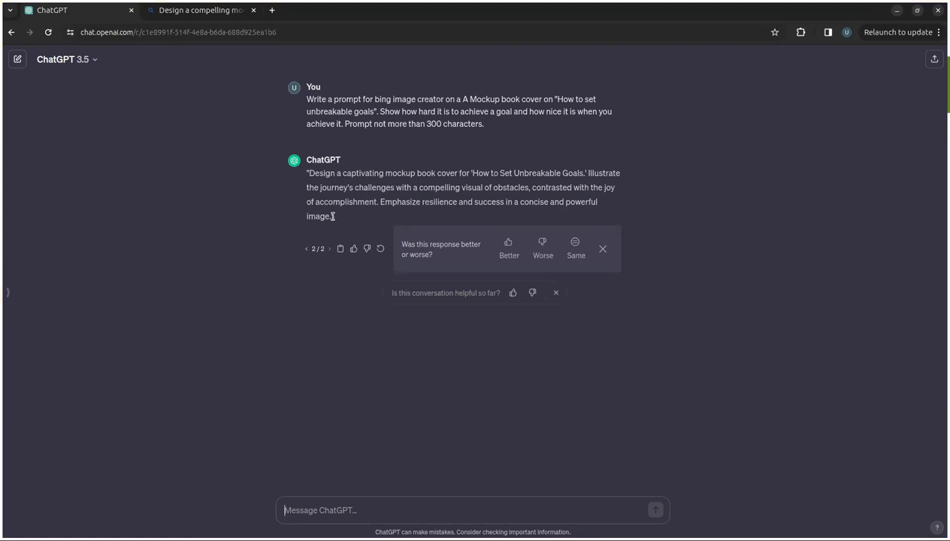
Copy the regenerated prompt from "Design a captivating" to "powerful image.", leaving out the enclosing quotation marks.
drag(332, 217, 326, 200)
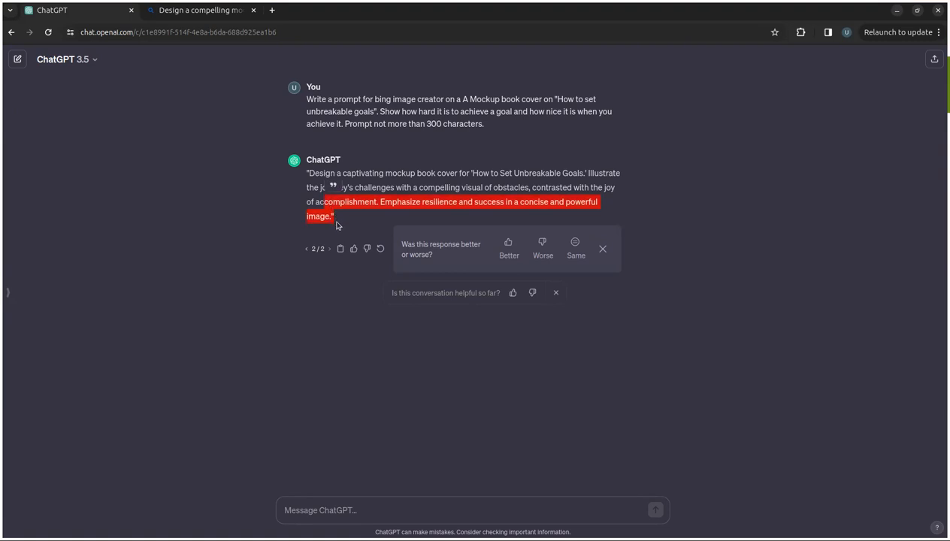
click(336, 224)
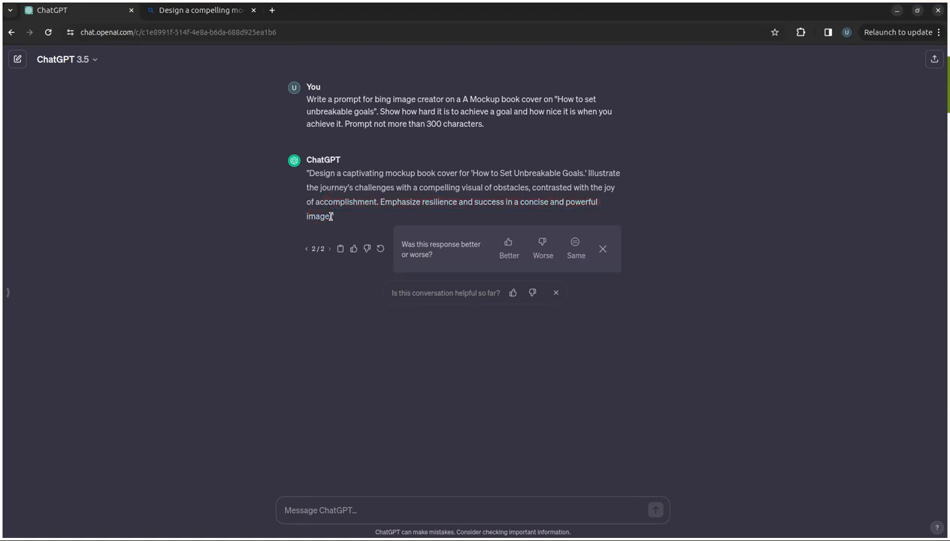
drag(328, 216, 308, 171)
right_click(308, 172)
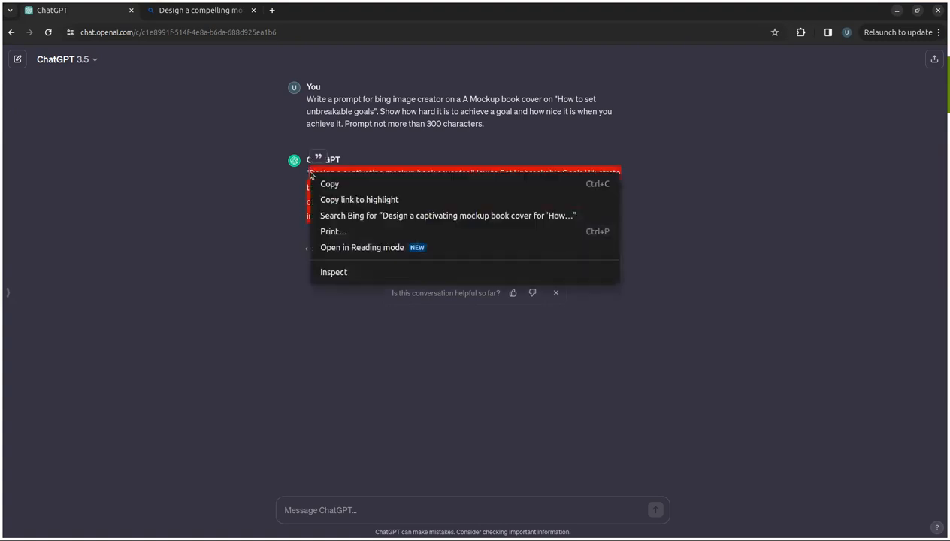
click(329, 183)
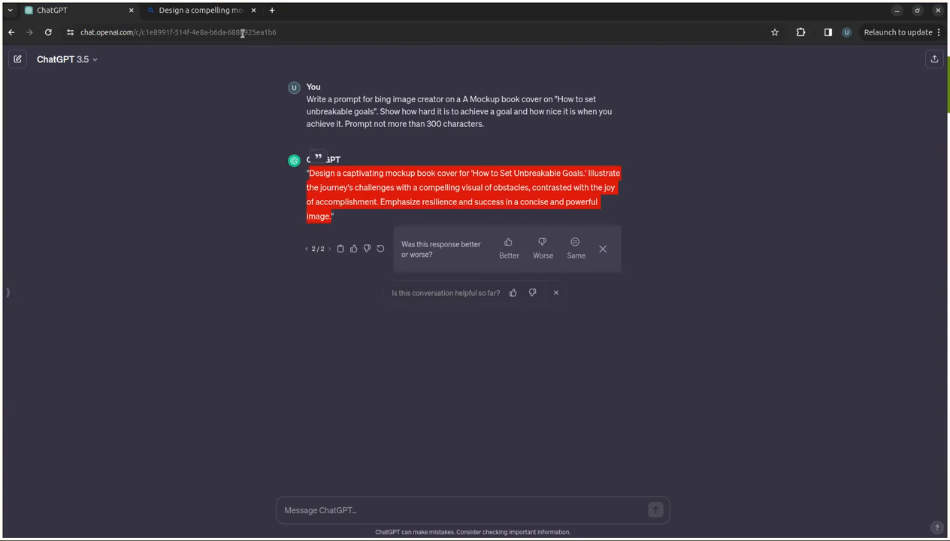
Switch to Bing Image Creator and examine each of the four "compelling mockup" covers enlarged, then return to the image grid.
click(216, 15)
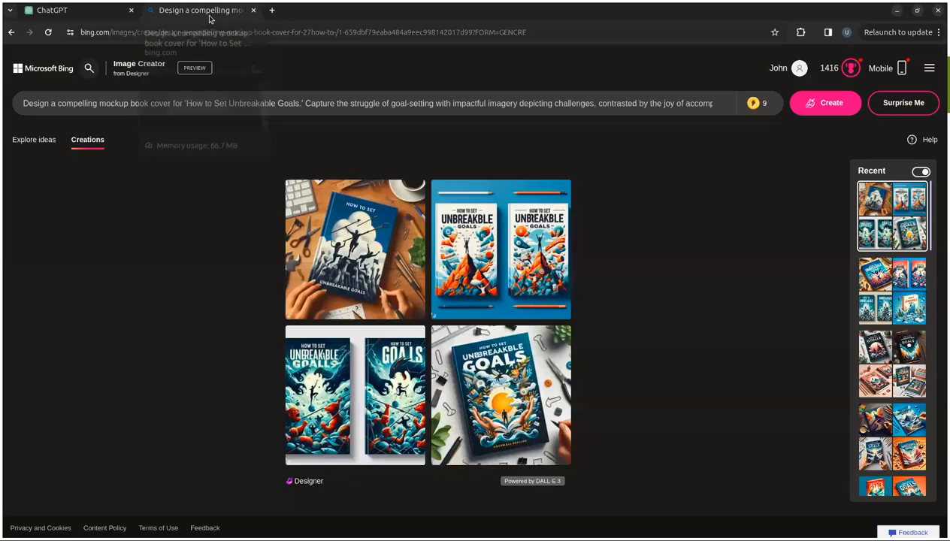
click(348, 246)
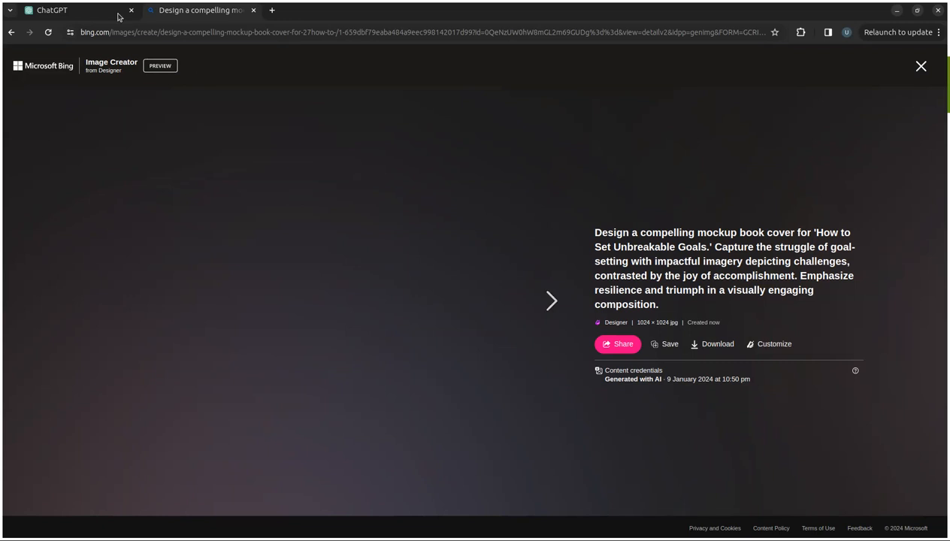
click(84, 19)
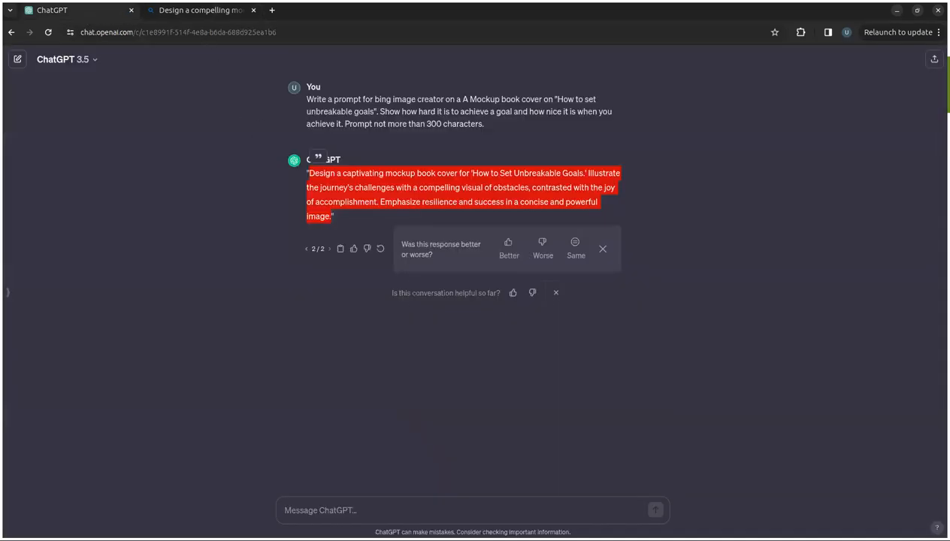
click(193, 13)
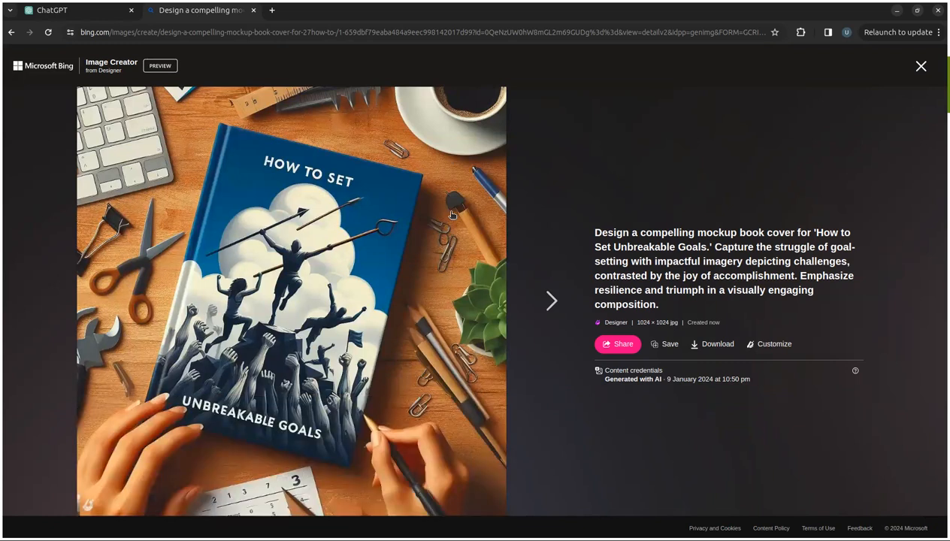
click(545, 301)
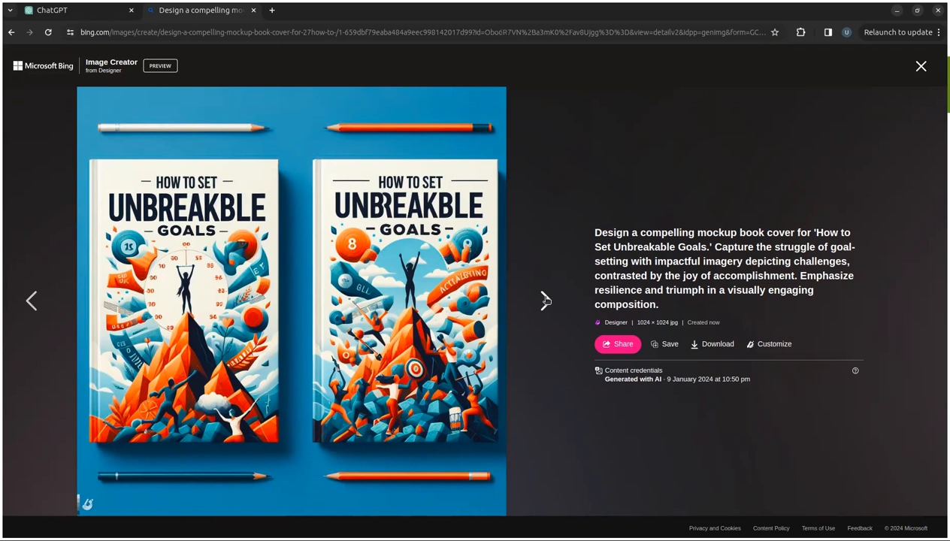
click(546, 301)
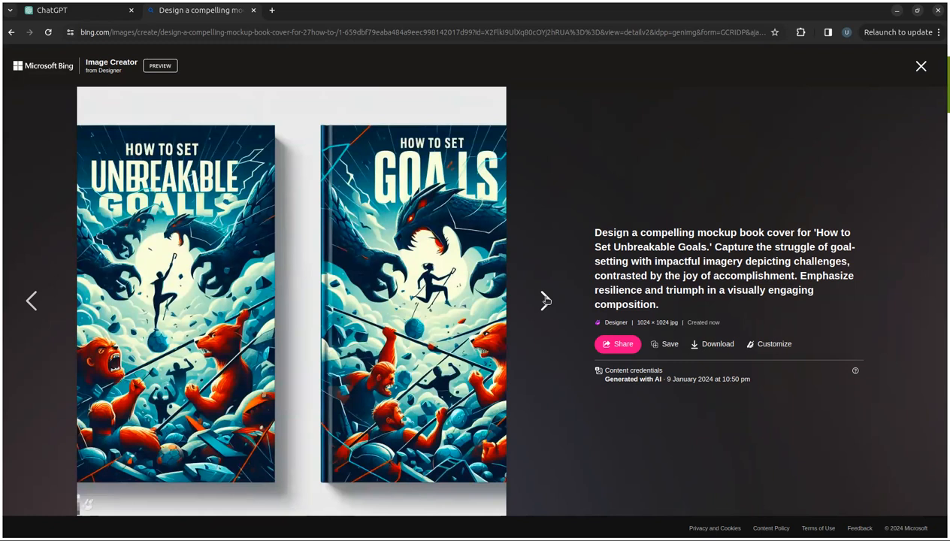
click(546, 301)
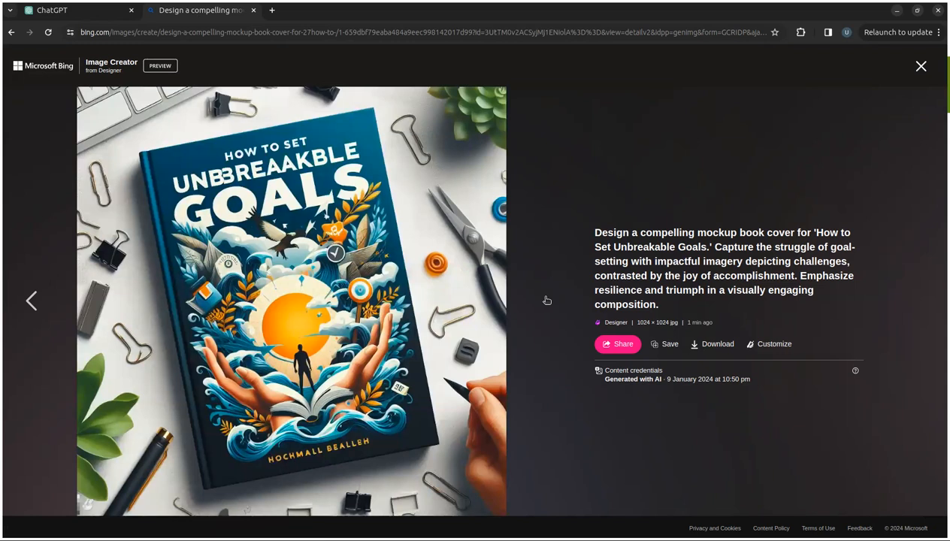
key(Escape)
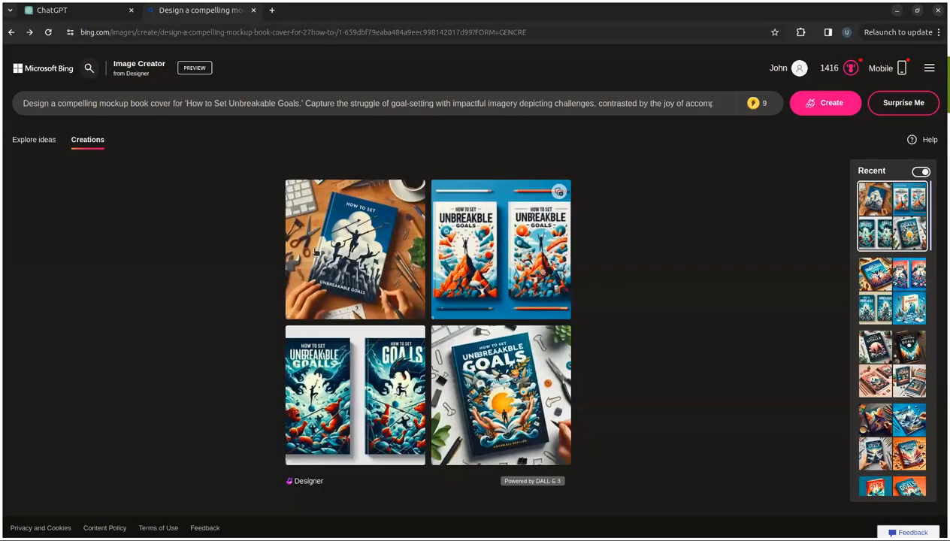
Replace the existing image prompt with the copied "Design a captivating mockup book cover" prompt and generate the images.
triple_click(284, 106)
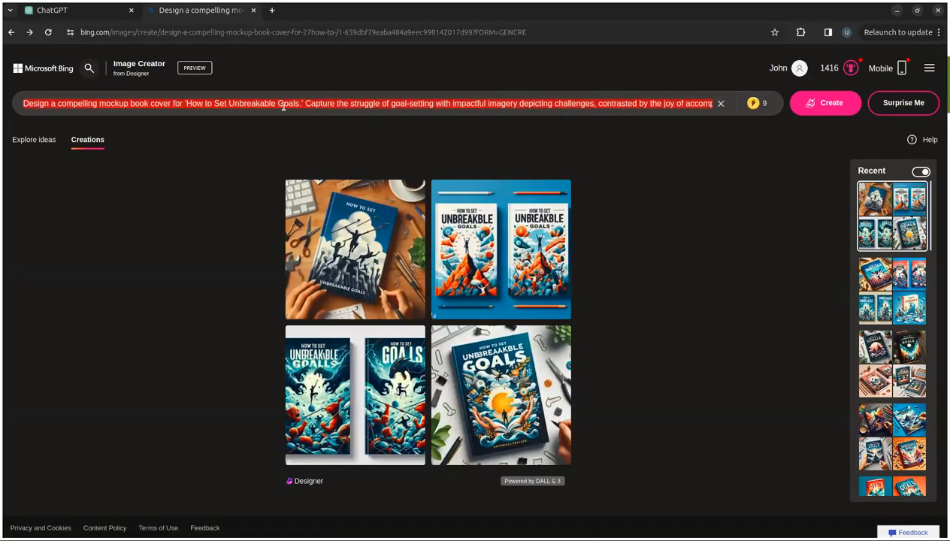
key(ctrl+v)
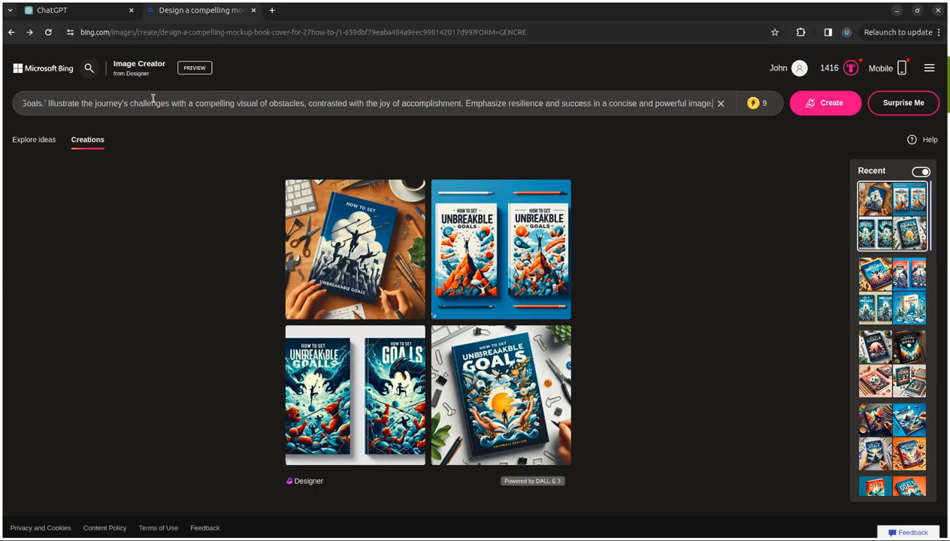
click(832, 109)
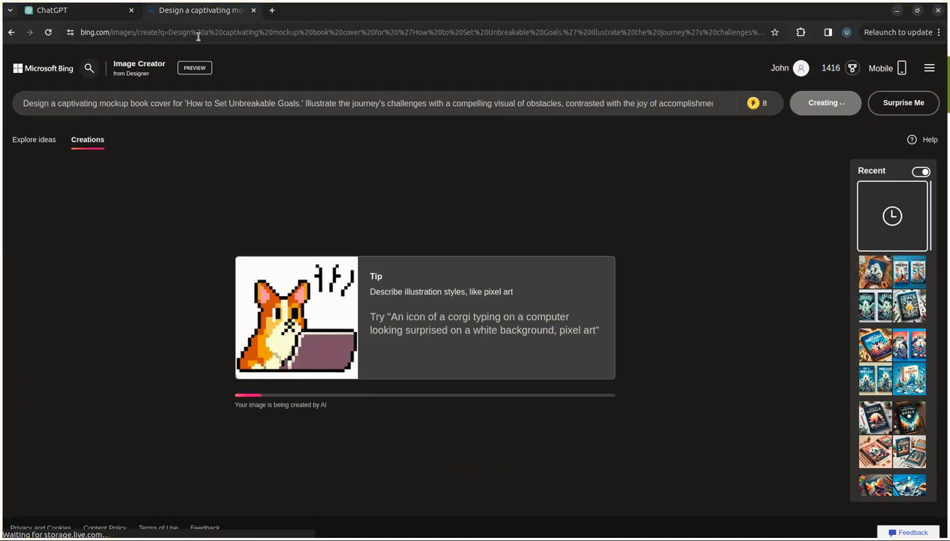
Return to ChatGPT and send the follow-up request "Act as a graphic designer, rewrite".
click(78, 18)
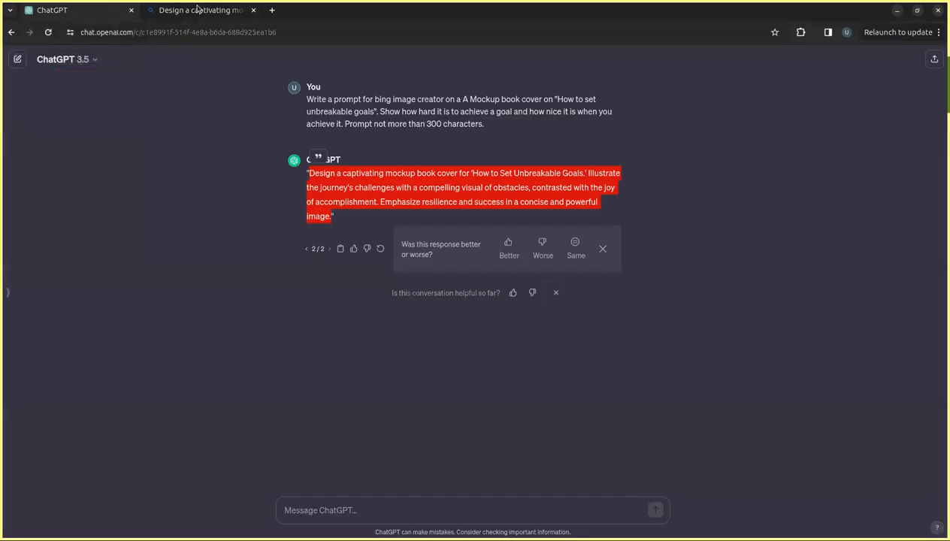
click(199, 9)
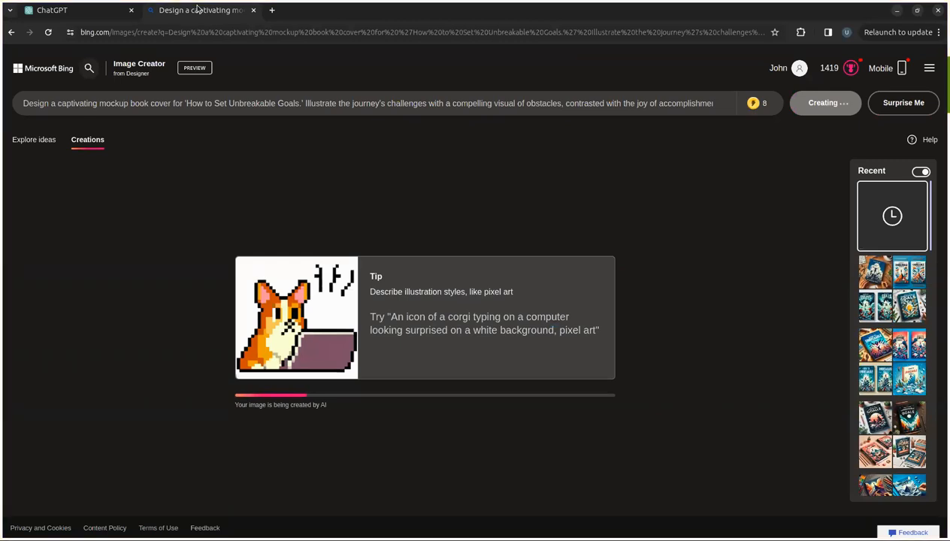
click(97, 10)
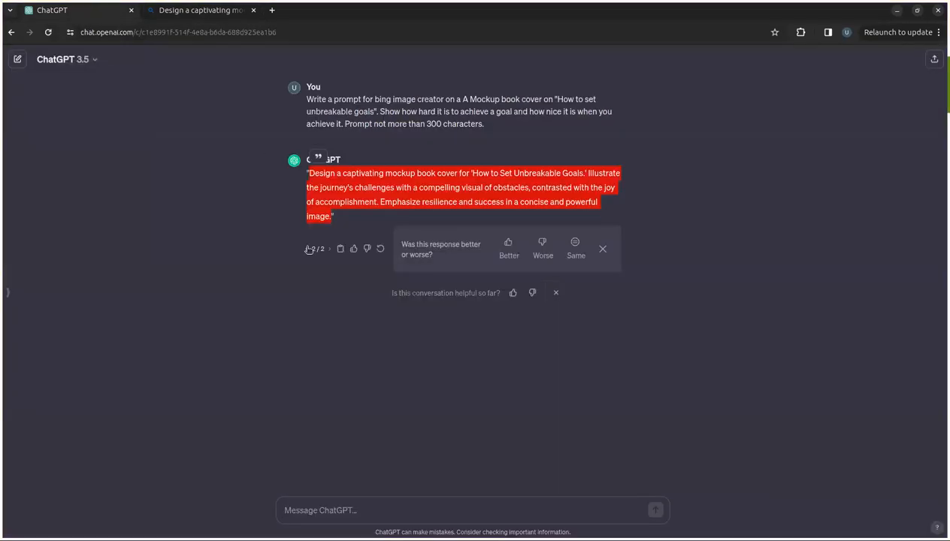
click(306, 512)
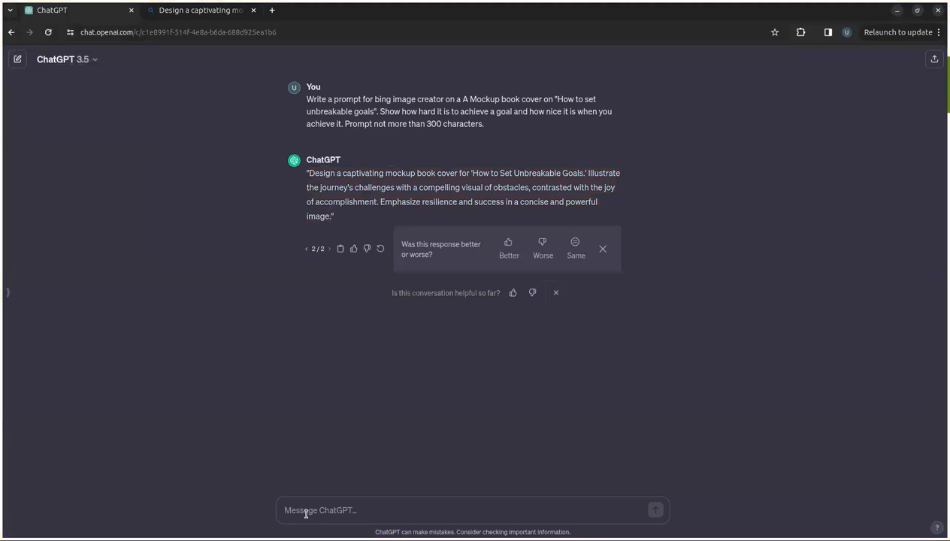
text(Act as a graphic de)
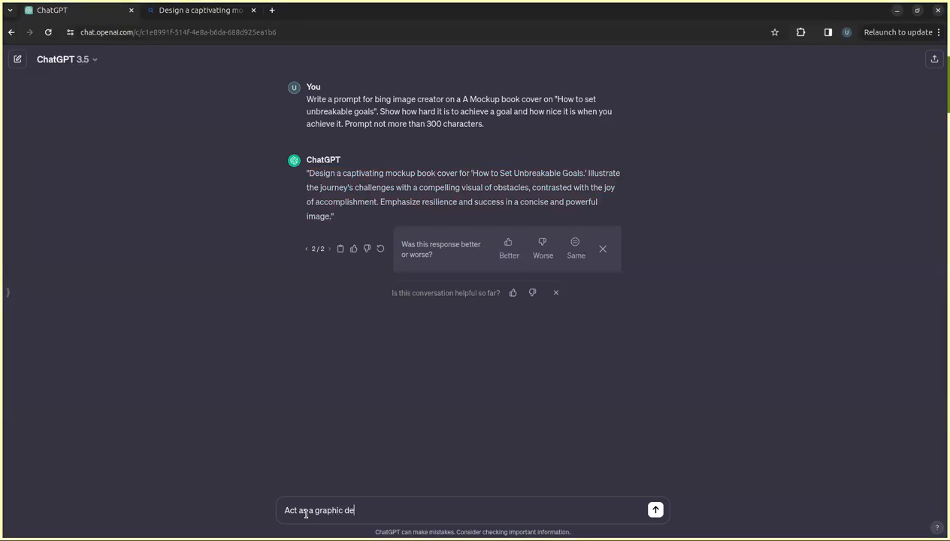
text(signer, rewrite)
key(Return)
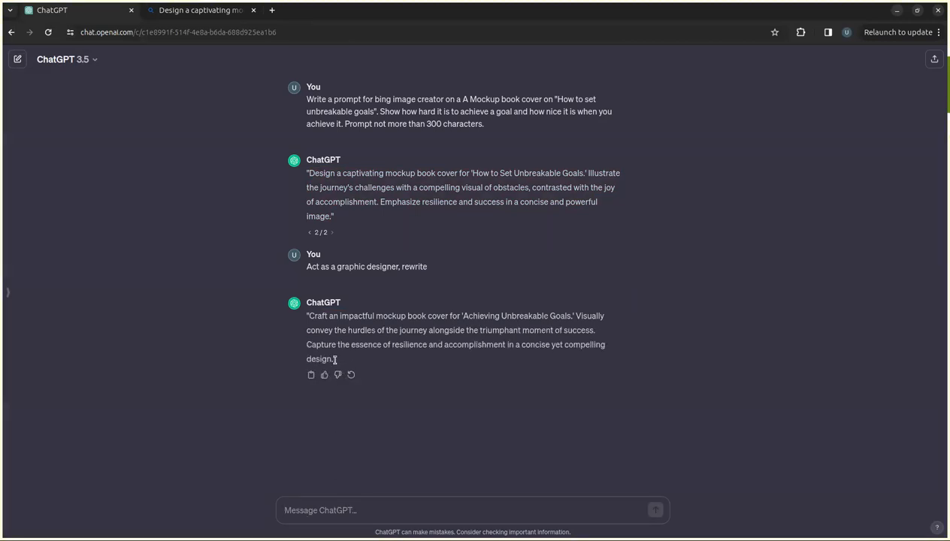
Copy the rewritten prompt from "Craft an impactful" through "compelling design.", without the opening quotation mark.
drag(335, 358, 307, 316)
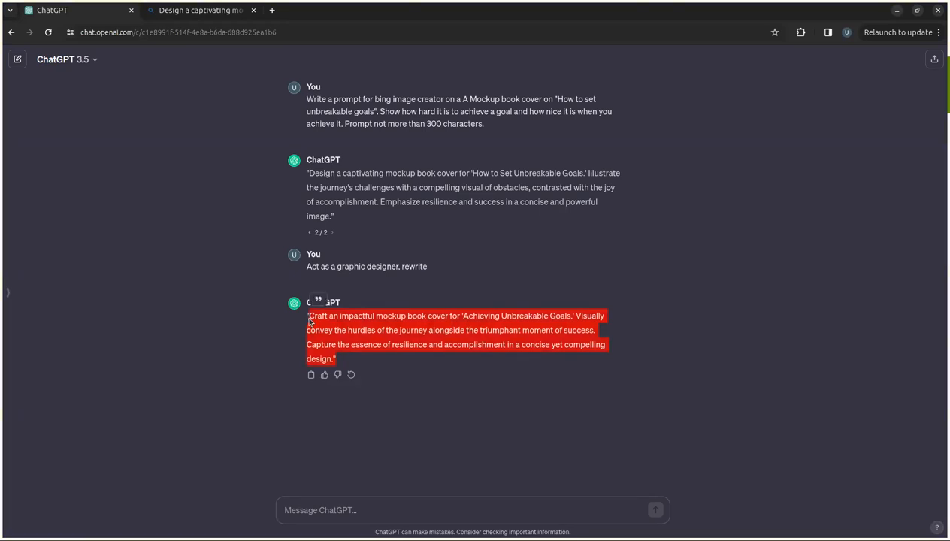
right_click(308, 316)
click(331, 329)
Switch to Bing Image Creator and examine each of the four "captivating mockup" covers enlarged, closing the image view at the end.
click(219, 15)
click(323, 220)
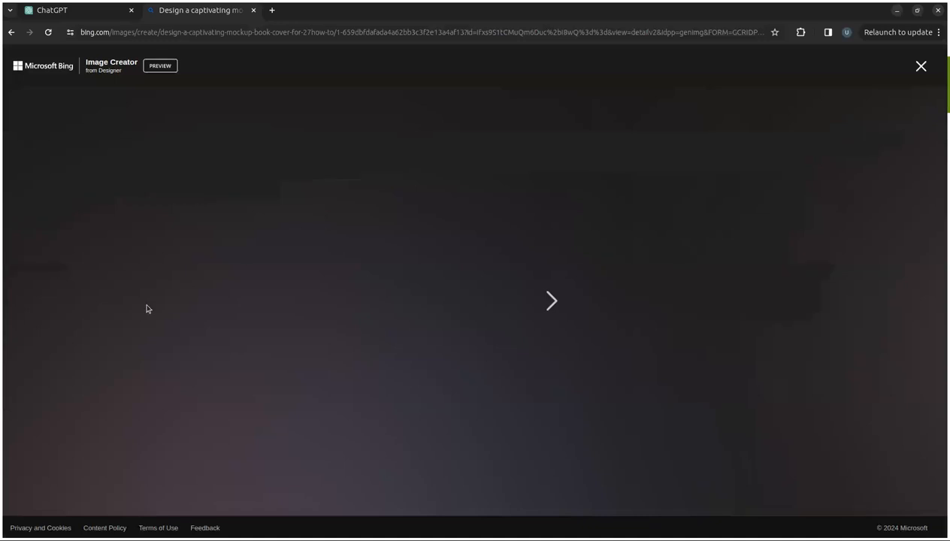
click(85, 9)
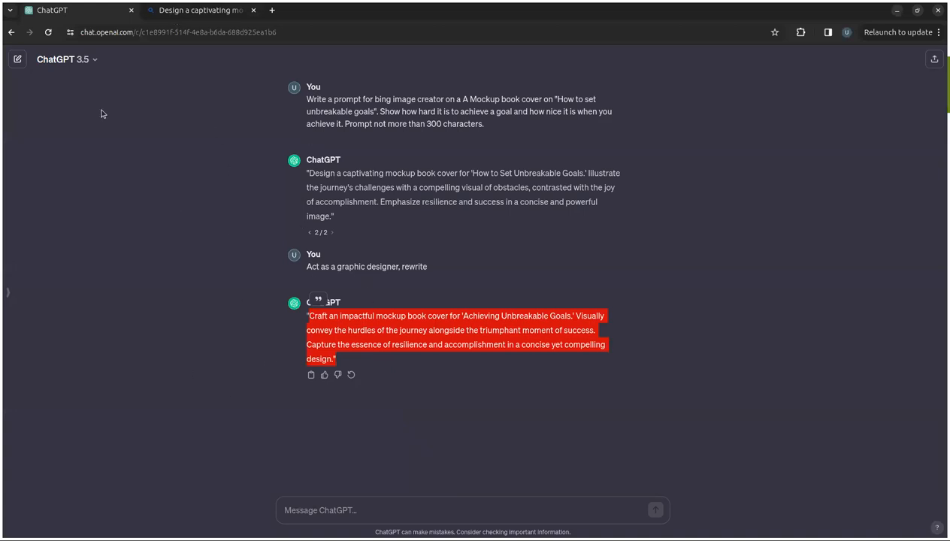
click(169, 14)
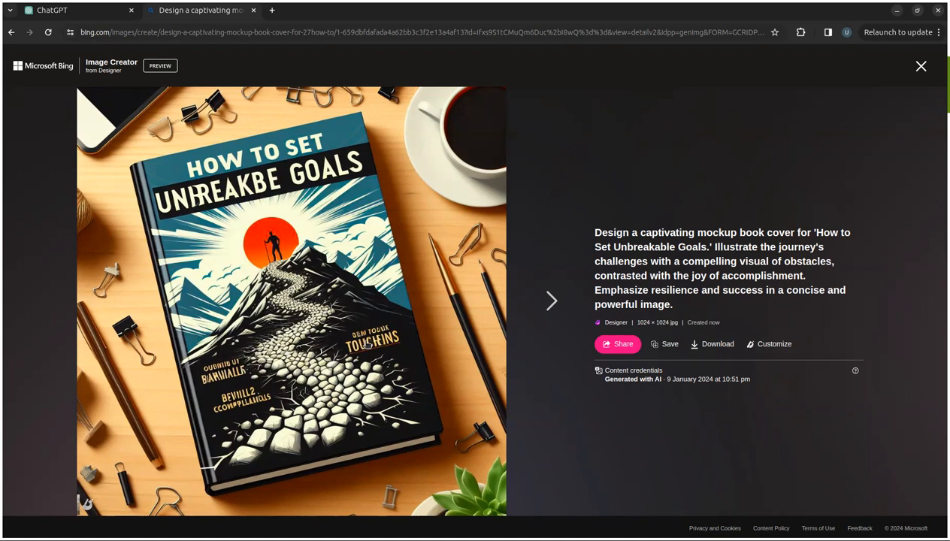
click(544, 301)
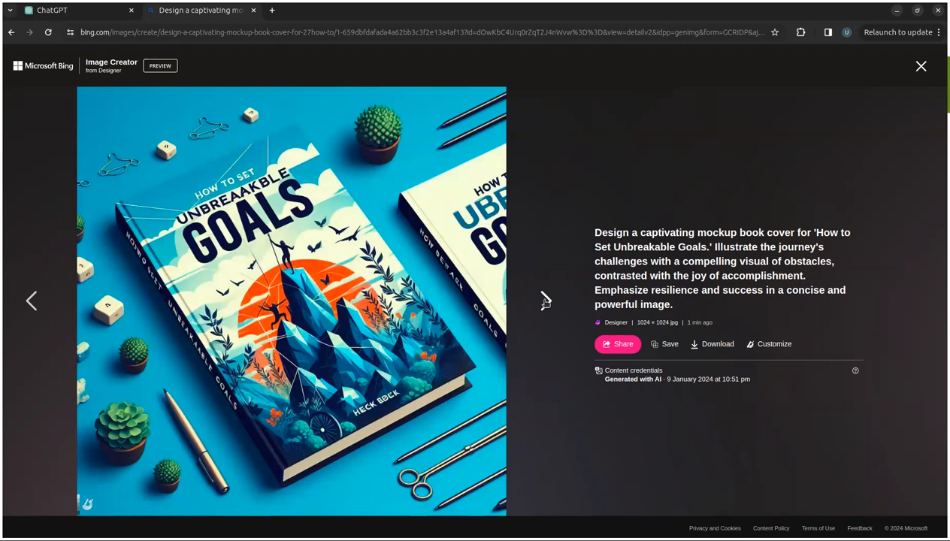
click(545, 301)
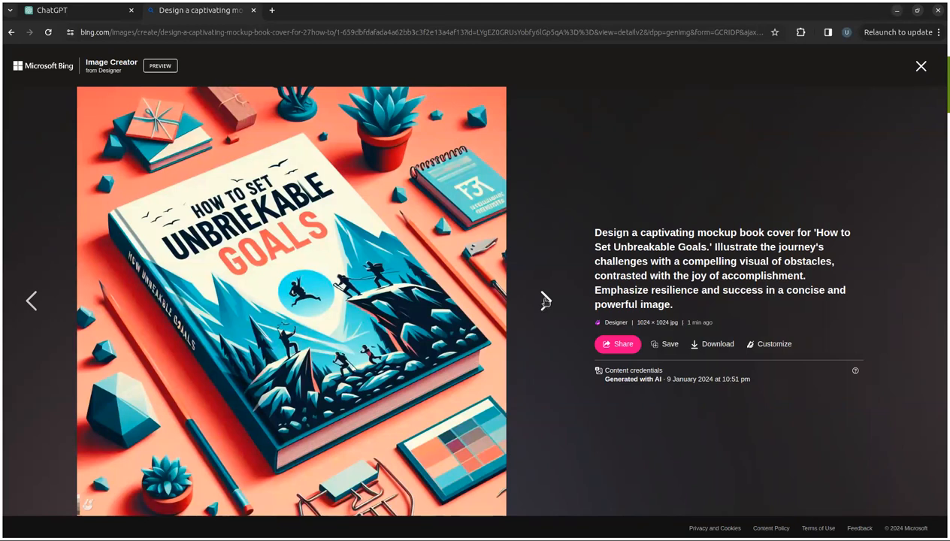
click(545, 301)
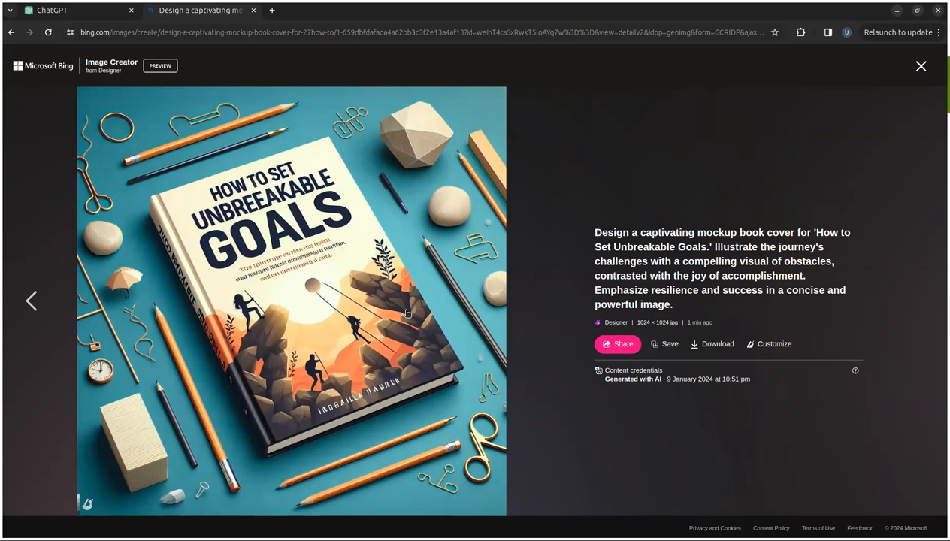
key(Escape)
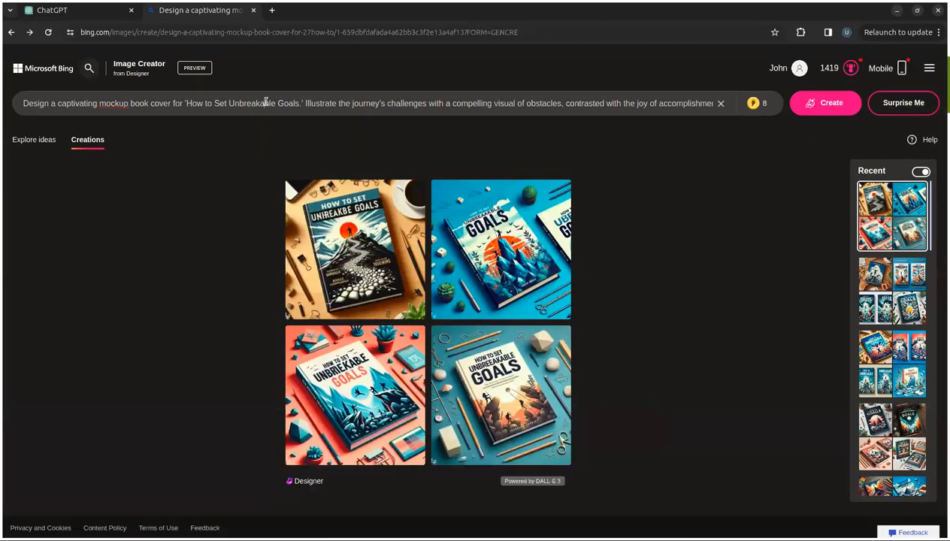
Replace the image prompt with the copied "Craft an impactful mockup book cover" text, remove its trailing quotation mark and generate the images.
click(265, 103)
key(ctrl+a)
key(ctrl+v)
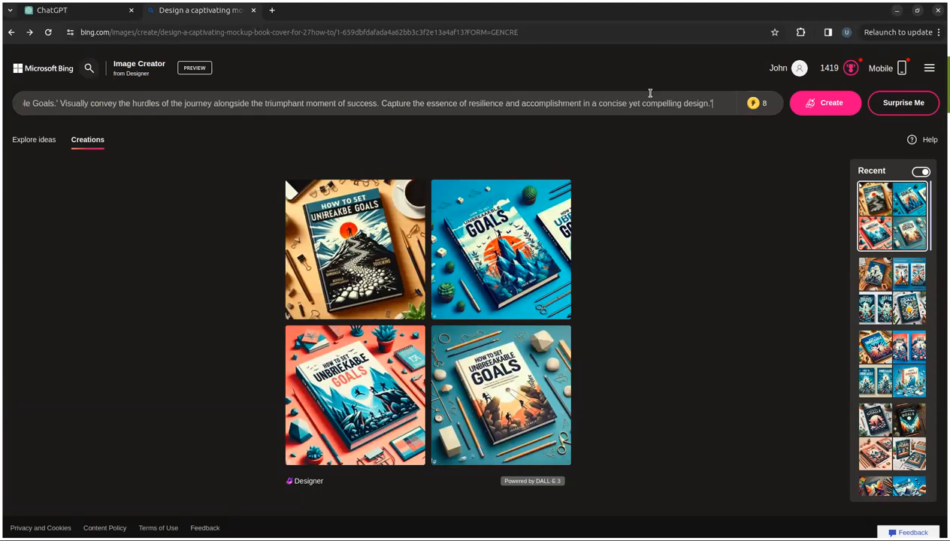
key(Return)
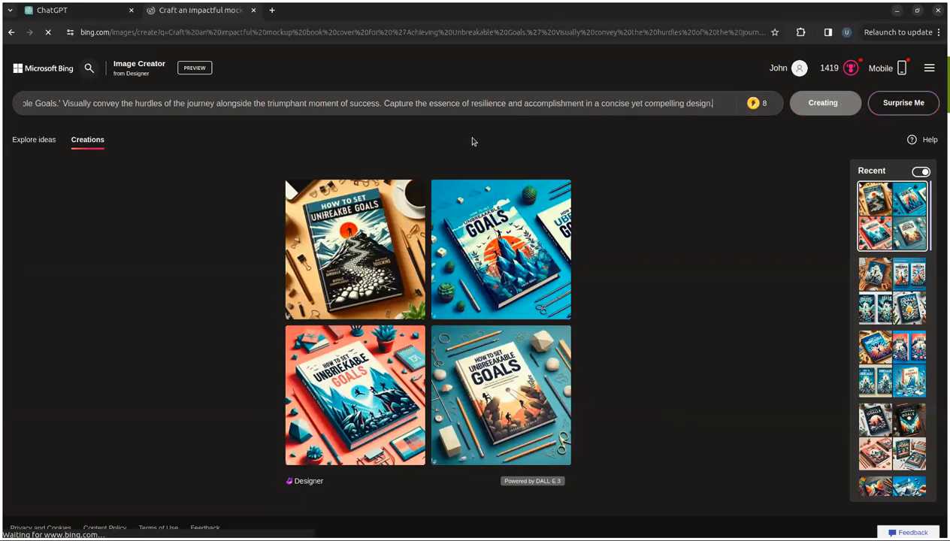
Switch to ChatGPT to review the rewritten "Craft an impactful" prompt and return to Bing Image Creator.
click(63, 10)
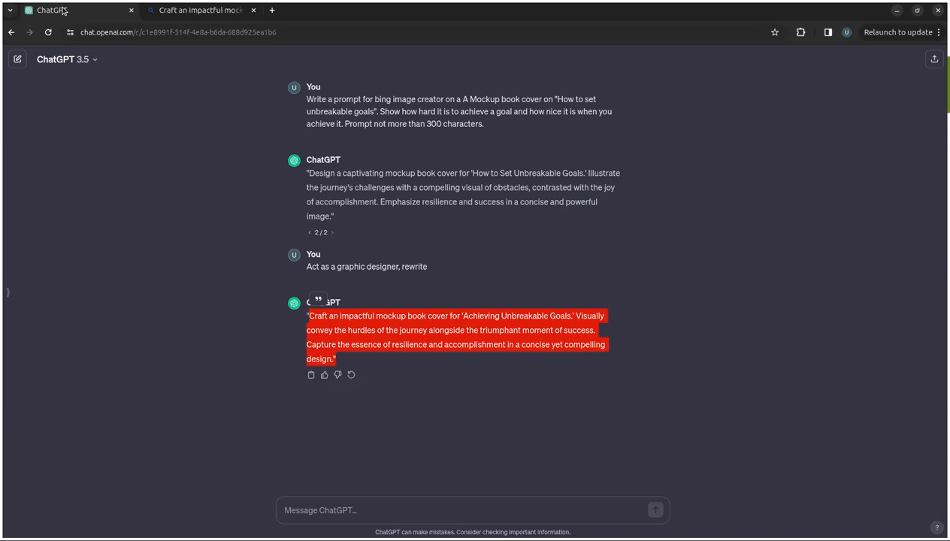
click(172, 12)
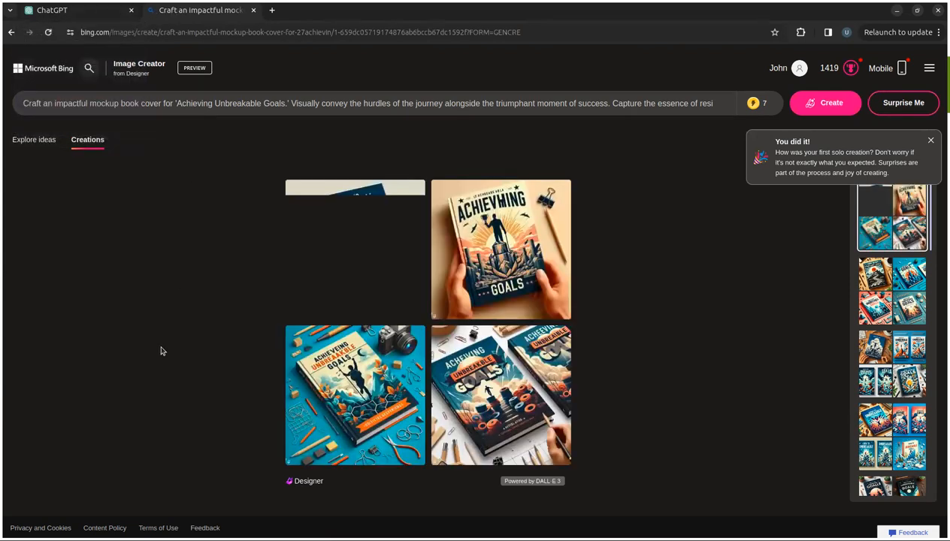
Open the first "Achieving Unbreakable Goals" cover enlarged, page back and forth through the four generated images and close the image view.
click(369, 265)
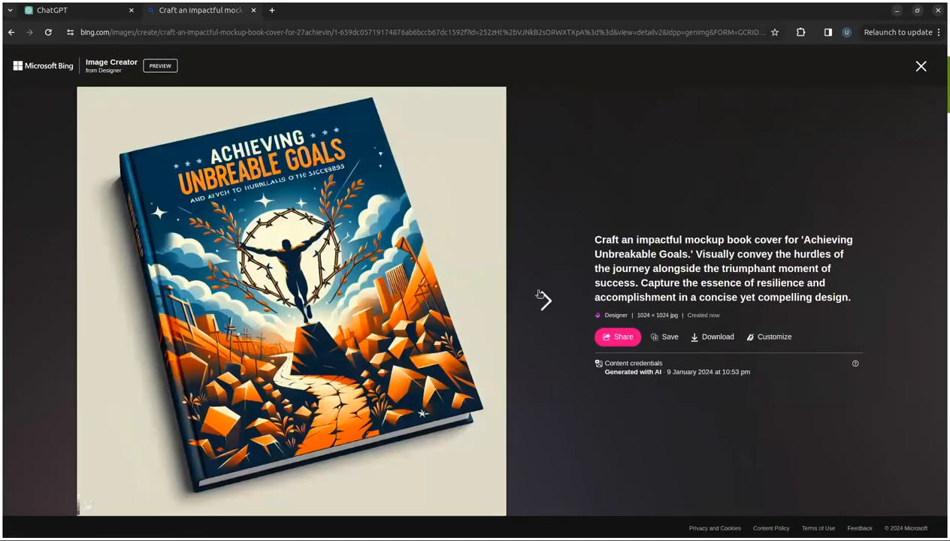
click(539, 295)
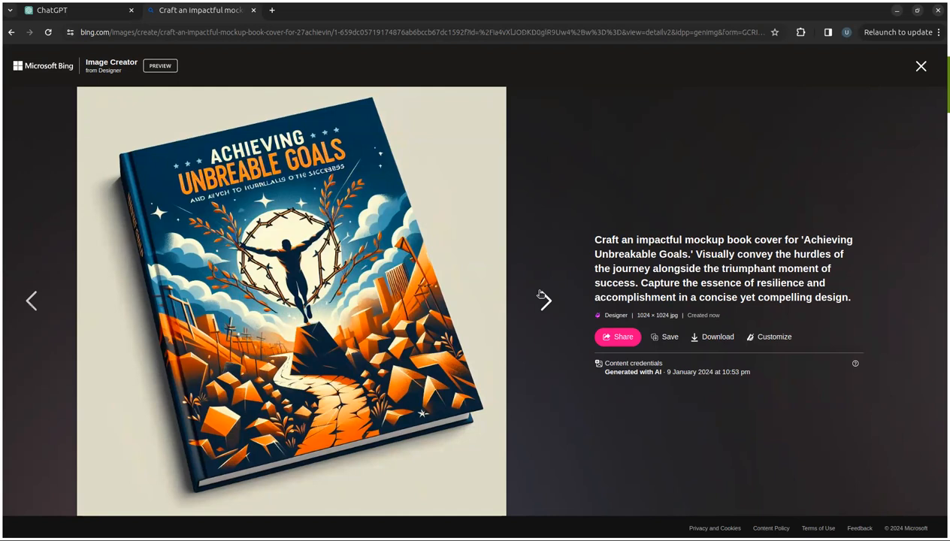
click(540, 294)
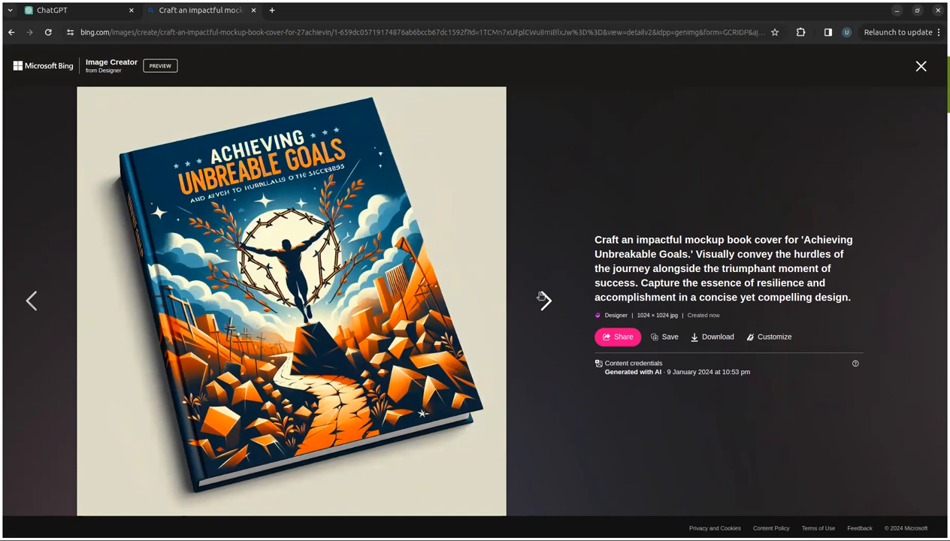
click(541, 297)
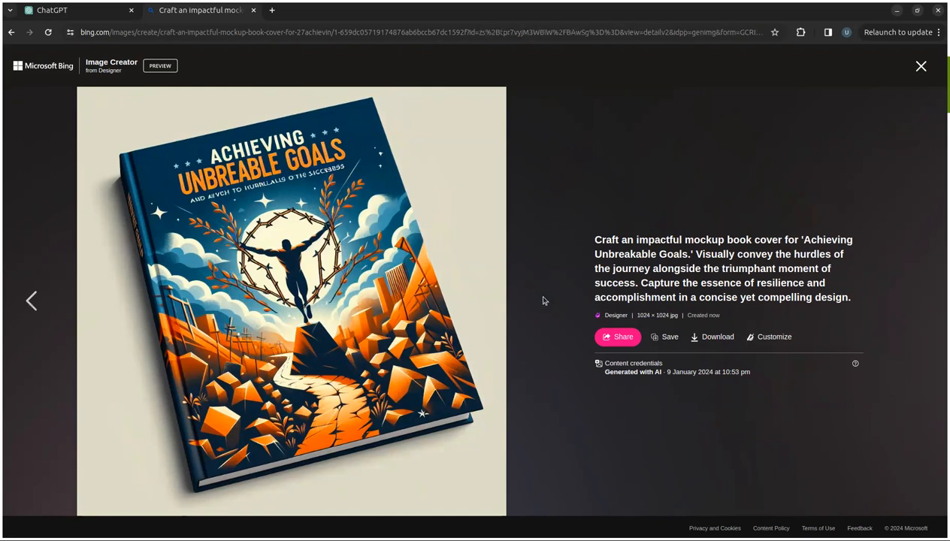
click(36, 301)
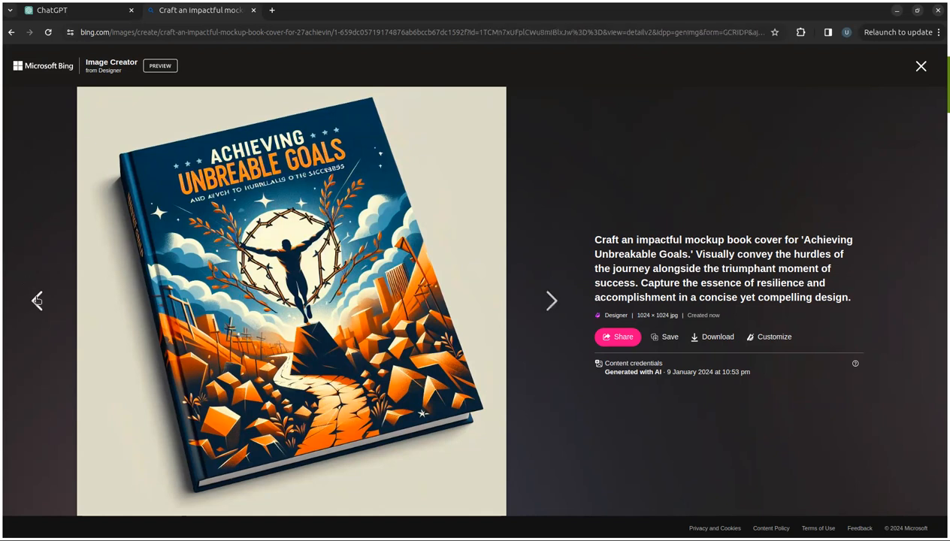
click(543, 308)
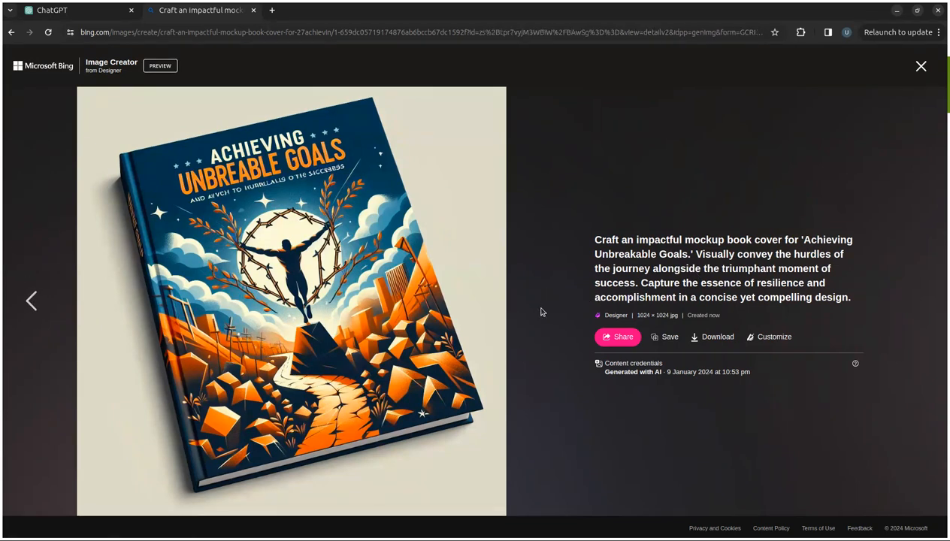
click(27, 308)
click(37, 304)
key(Escape)
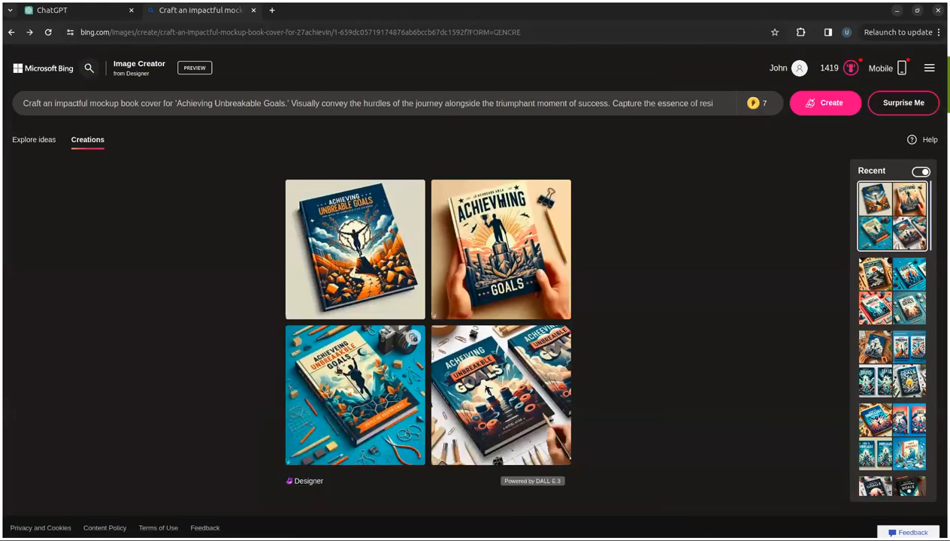
Open the blue-background mockup cover with the camera and pliers around the book in the enlarged image view.
click(345, 380)
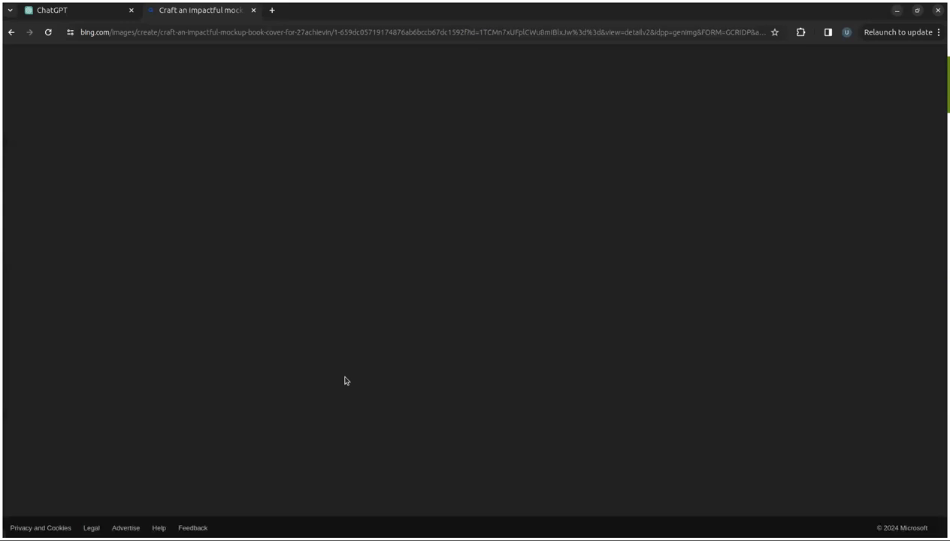